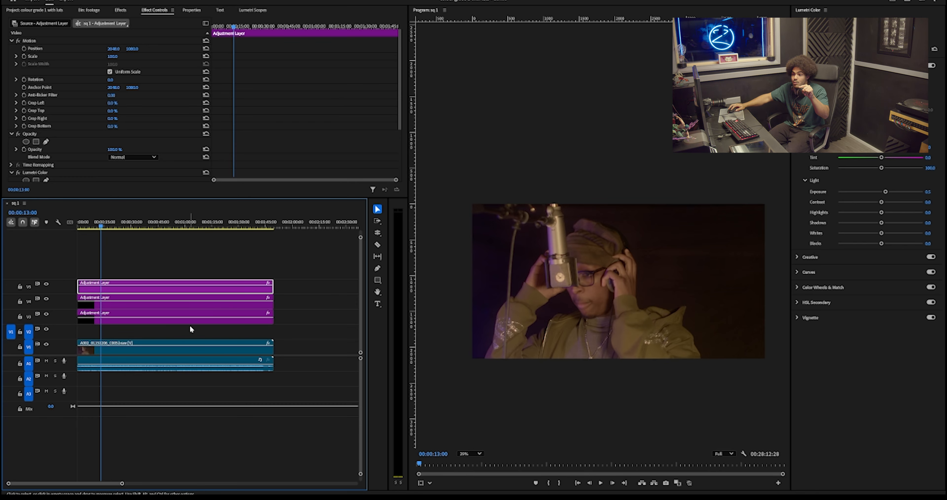
- On the top adjustment layer, set contrast to about 20, highlights to about 12, shadows to about -12 and whites to 10
mouse_move(190, 326)
left_mouse_down()
mouse_move(132, 340)
mouse_move(191, 333)
left_mouse_up()
left_click(222, 288)
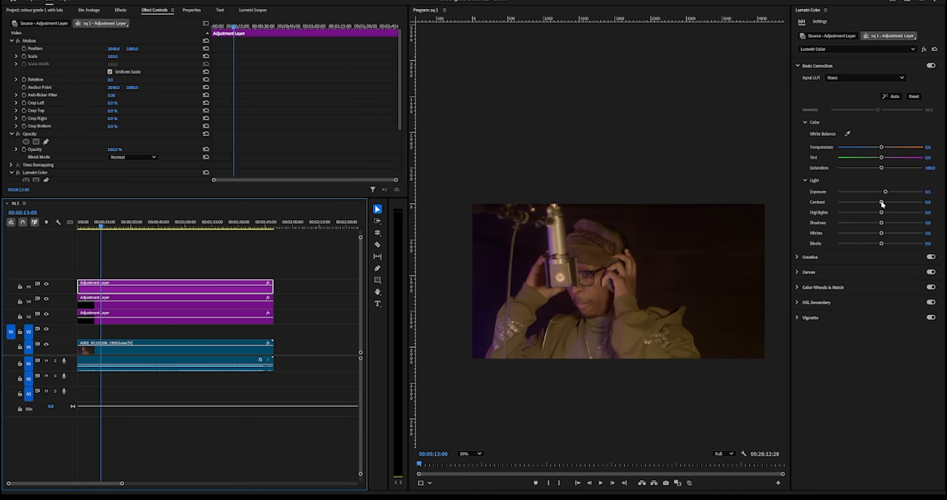
left_click_drag(883, 204, 885, 204)
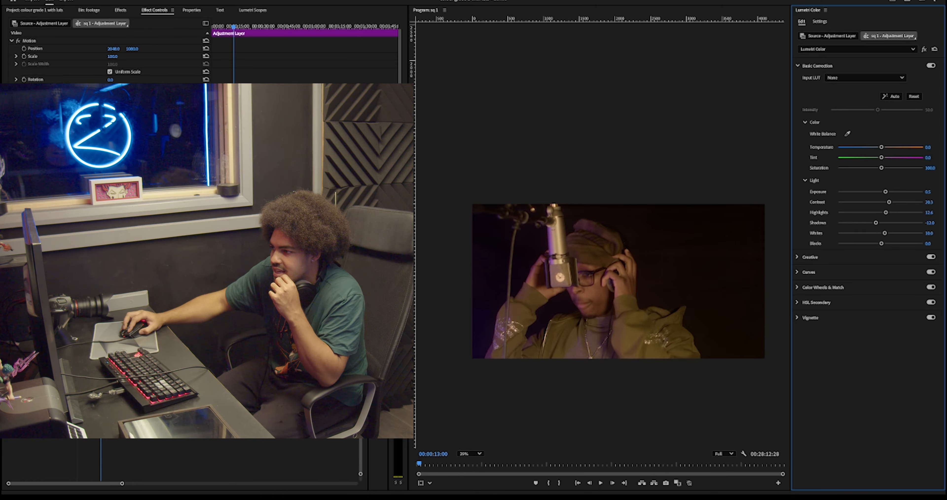
- Move the playhead to 00:00:52:42 and toggle the Lumetri Color effect off and on to compare the graded and ungraded shot
left_click_drag(104, 281, 109, 281)
key("space")
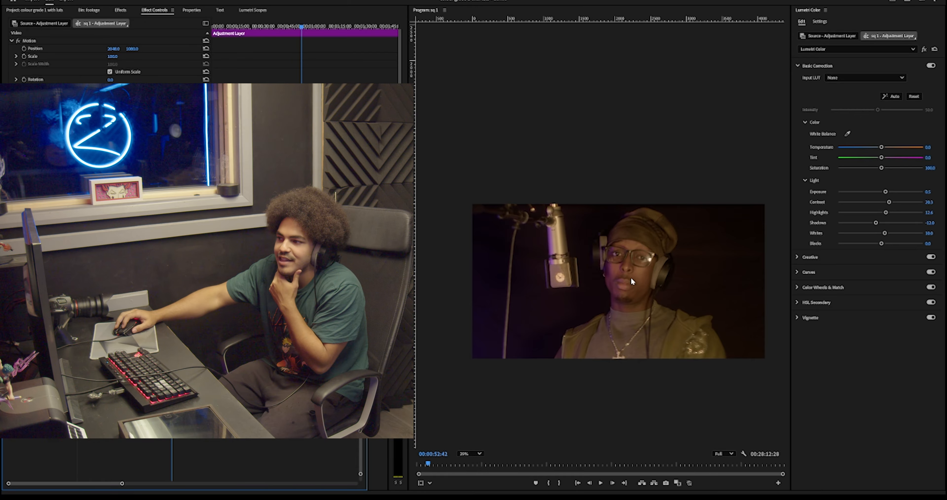
left_click(925, 50)
left_click(925, 50)
left_click(925, 50)
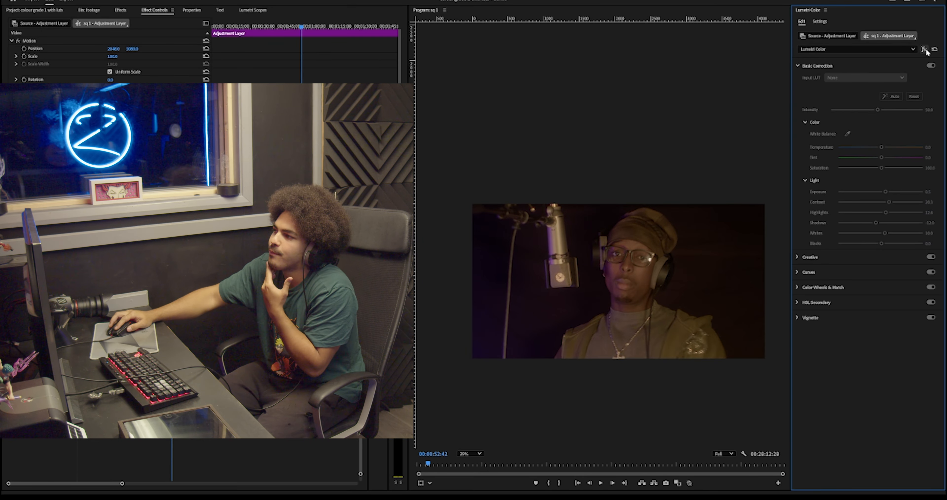
left_click(924, 50)
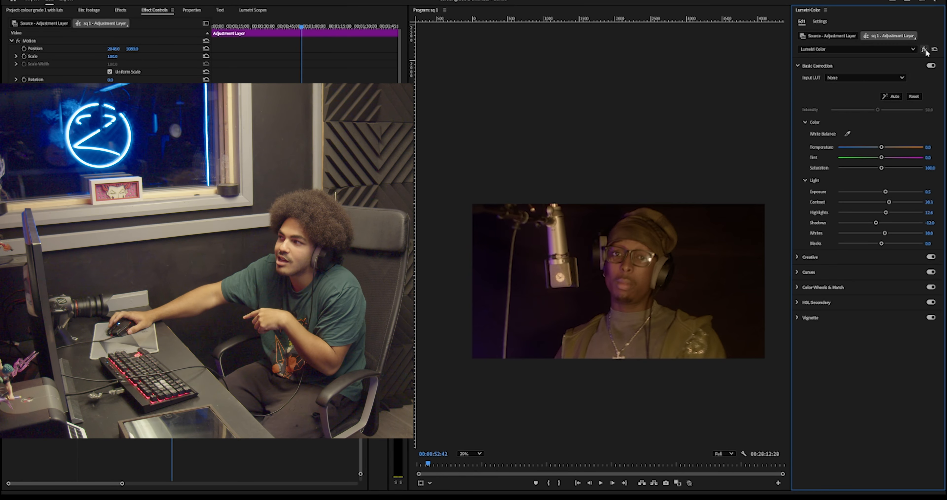
left_click(924, 50)
left_click(925, 49)
left_click(924, 50)
left_click(925, 50)
left_click(924, 49)
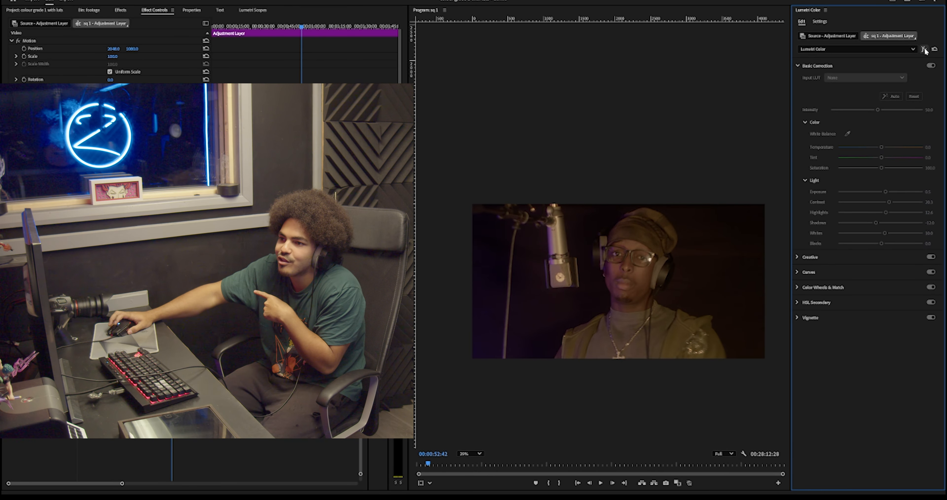
left_click(924, 50)
left_click(924, 49)
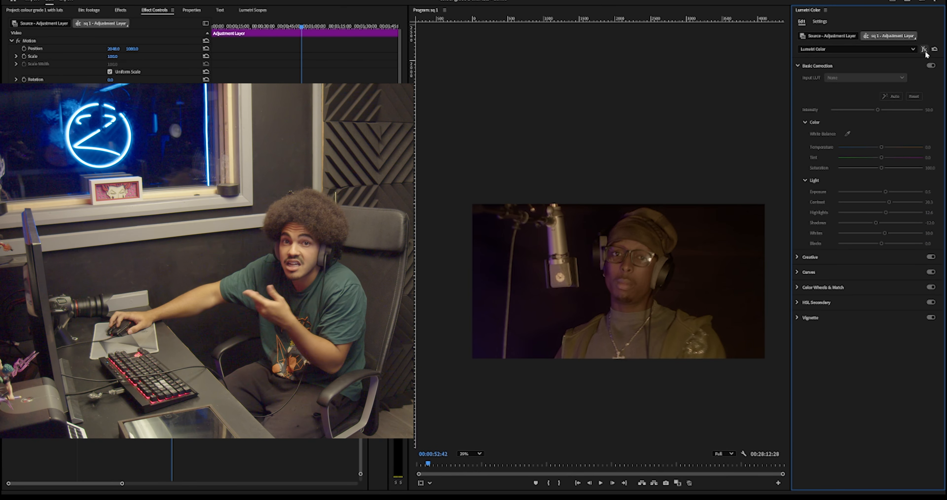
left_click(924, 50)
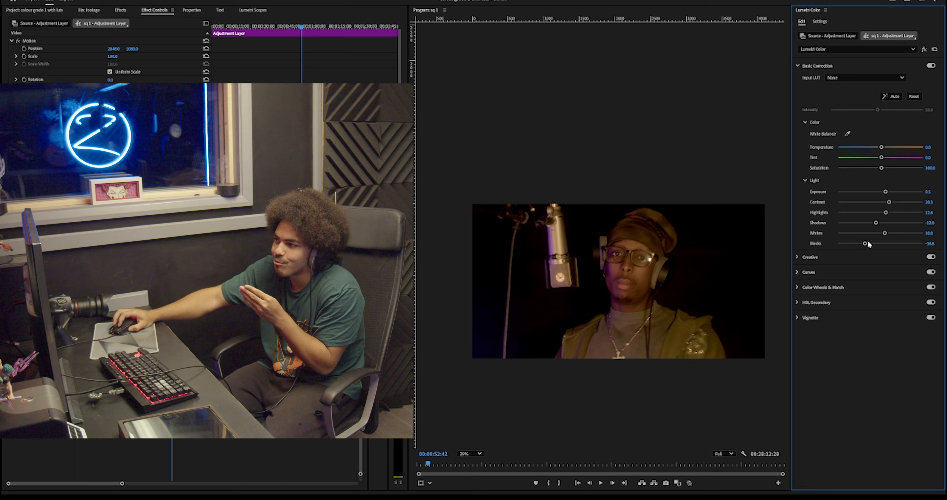
- Set the adjustment layer's blacks to -25 in Basic Correction
left_click(930, 243)
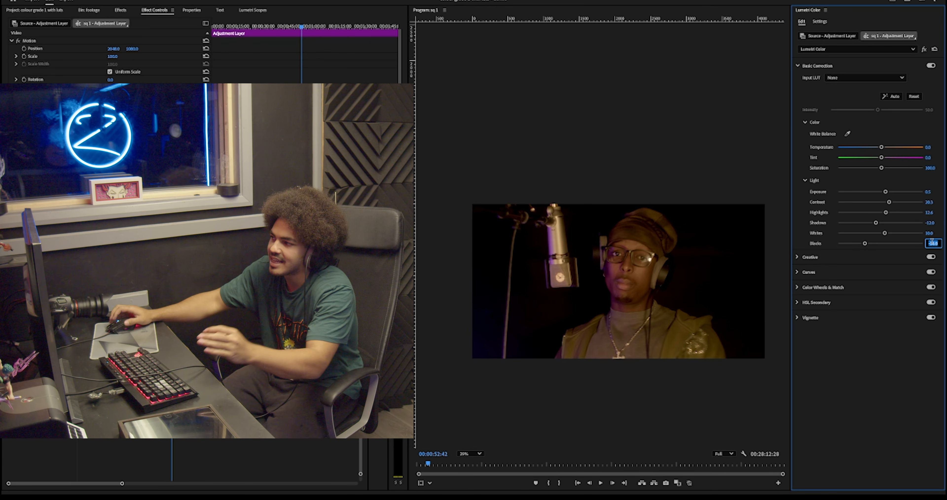
type("-25")
key("Return")
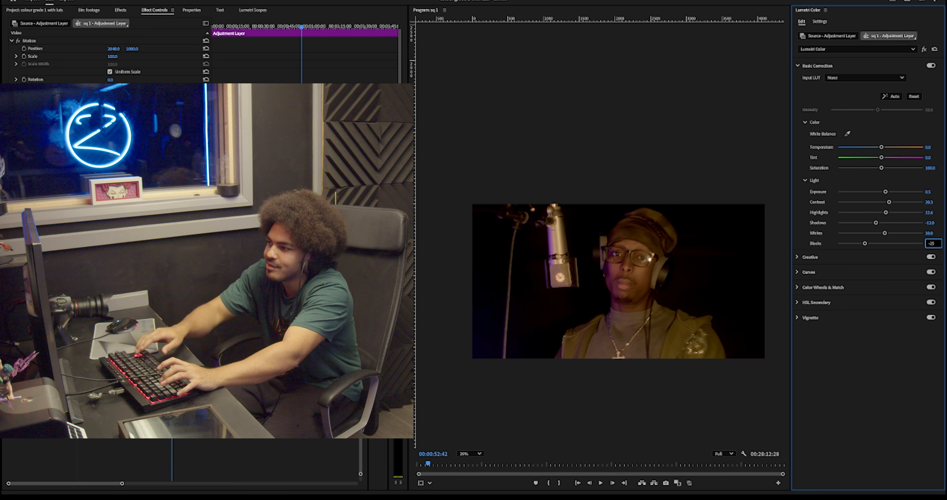
- Display the Lumetri Scopes and add shadow, midtone and highlight control points to the white RGB curve
left_click(253, 10)
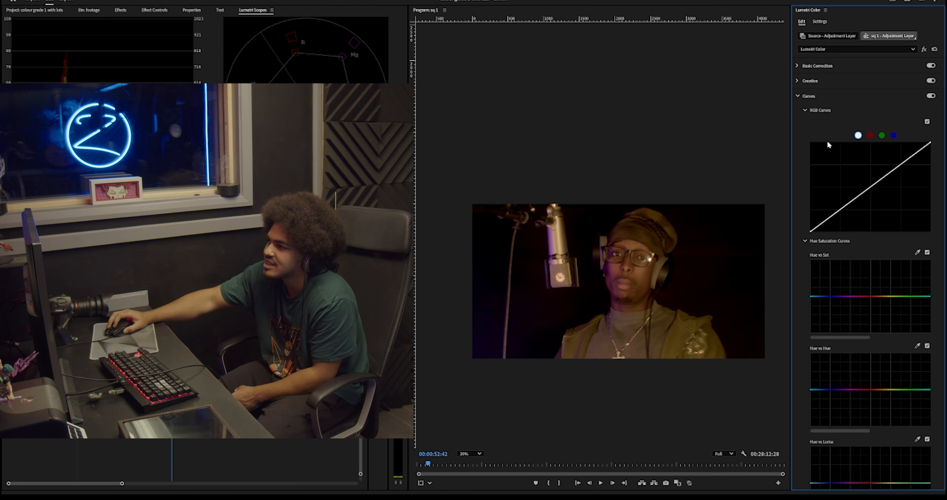
left_click(839, 210)
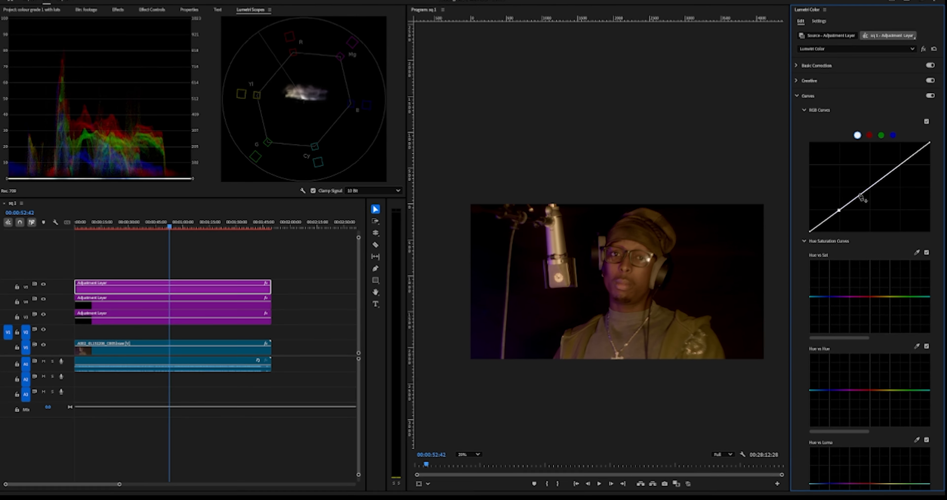
left_click(870, 187)
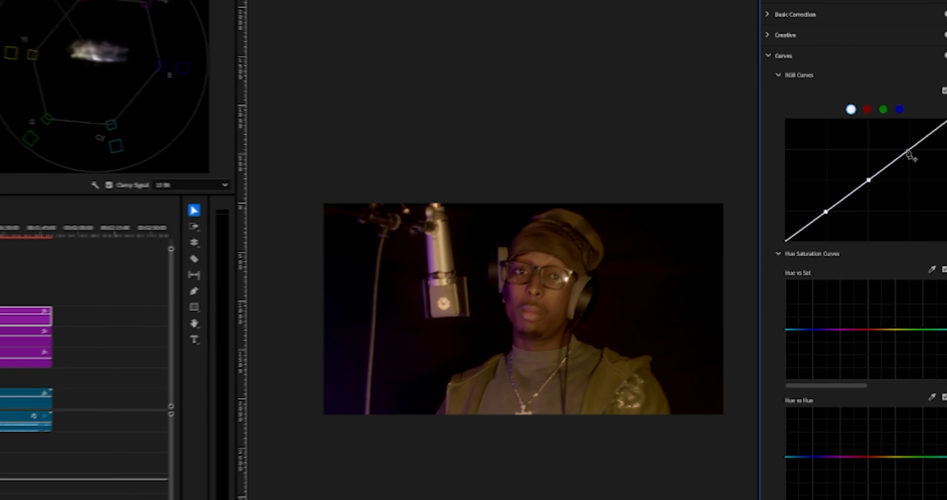
left_click(907, 151)
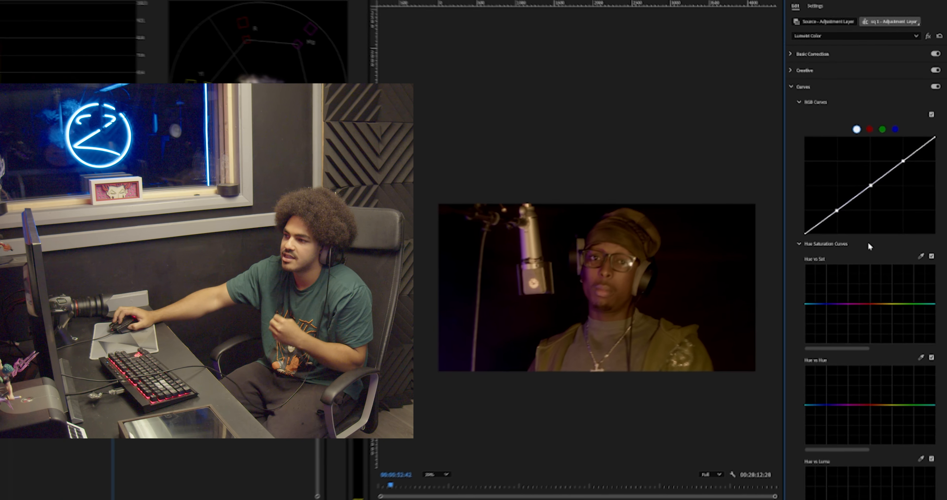
- Shape the RGB curve by keeping the shadow point on the diagonal, raising the midtone point slightly and lowering the highlight point slightly
left_click_drag(823, 212, 841, 214)
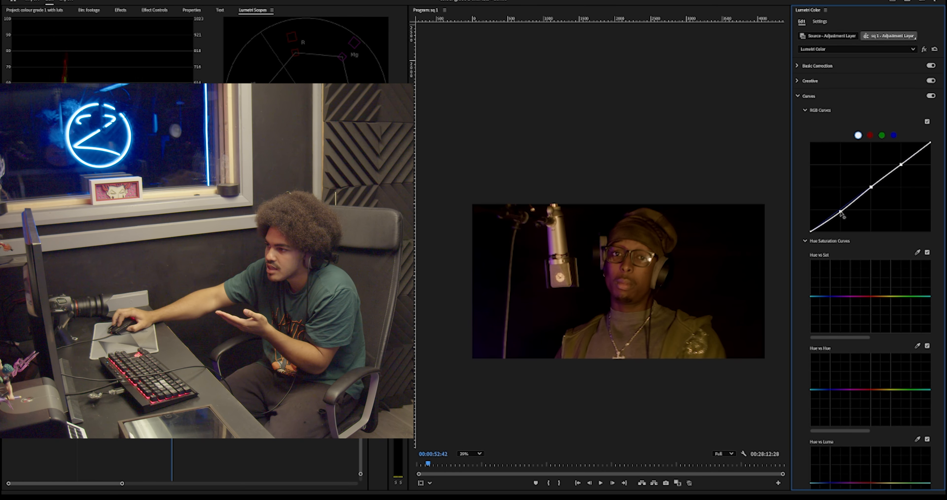
left_click_drag(841, 211, 839, 207)
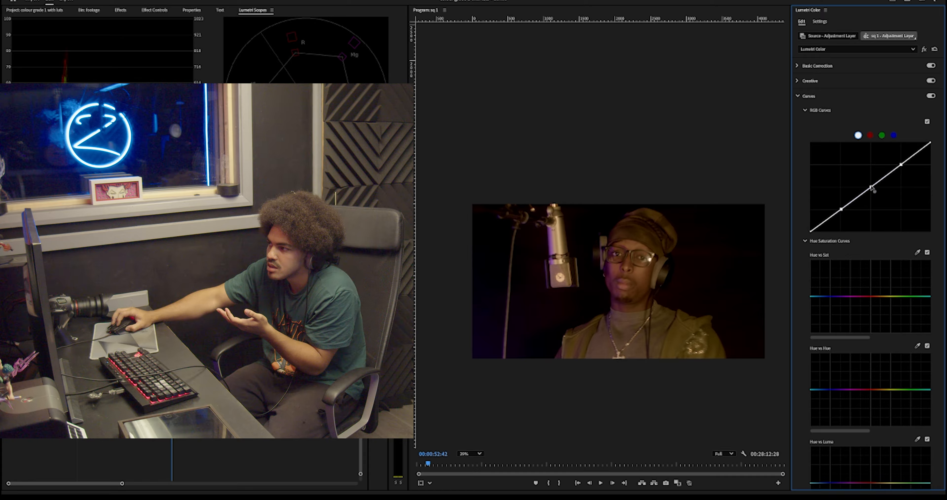
left_click_drag(871, 186, 870, 185)
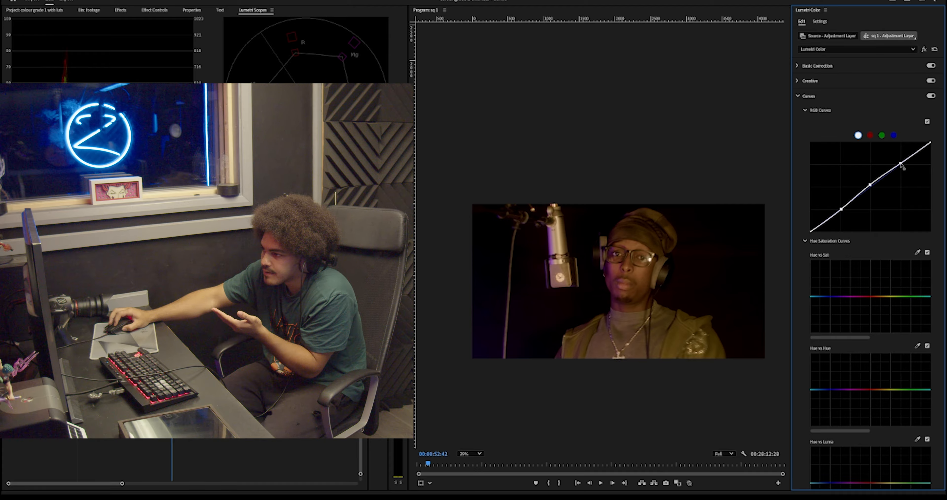
left_click_drag(900, 164, 900, 165)
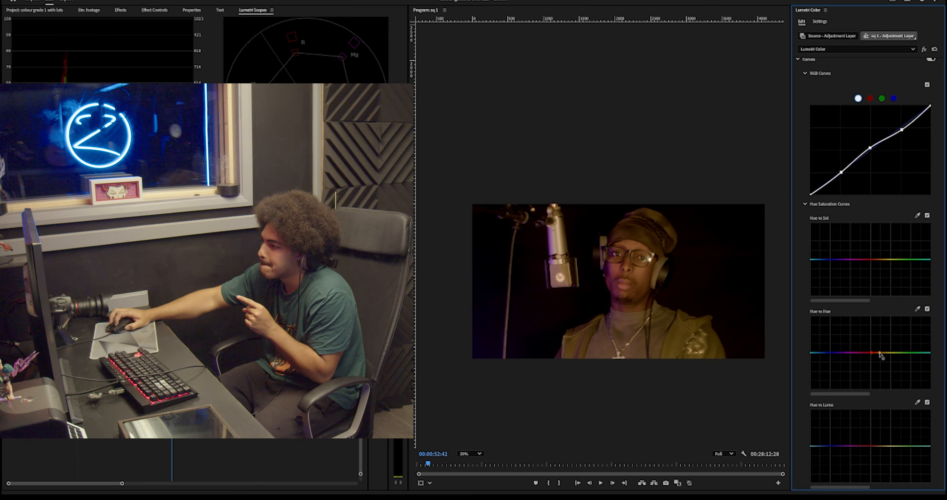
- On the Hue vs Hue curve, isolate the reds with neighbouring points, raise the red point slightly and lower the orange point slightly
left_click(864, 353)
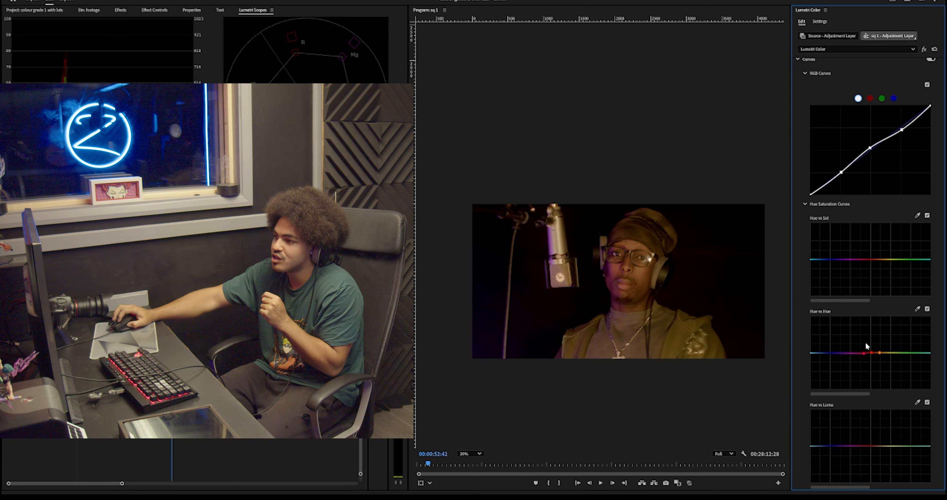
left_click_drag(872, 353, 870, 352)
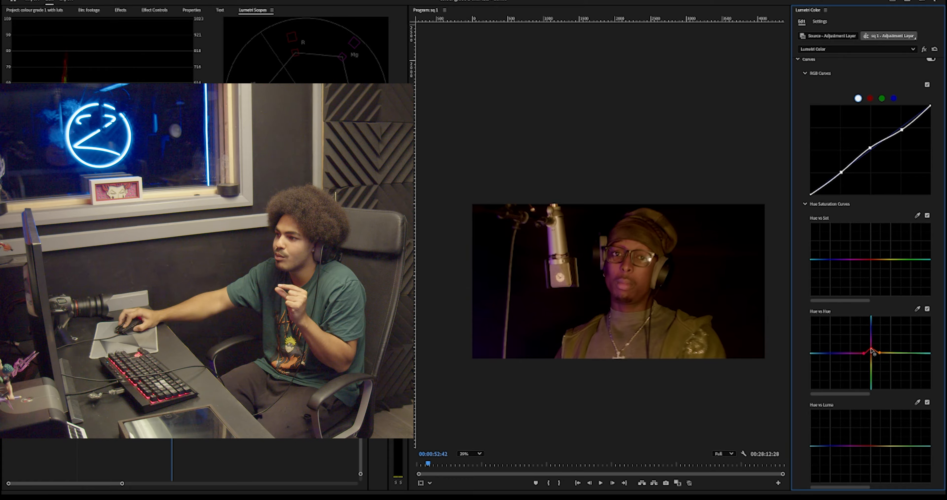
left_click_drag(873, 352, 875, 338)
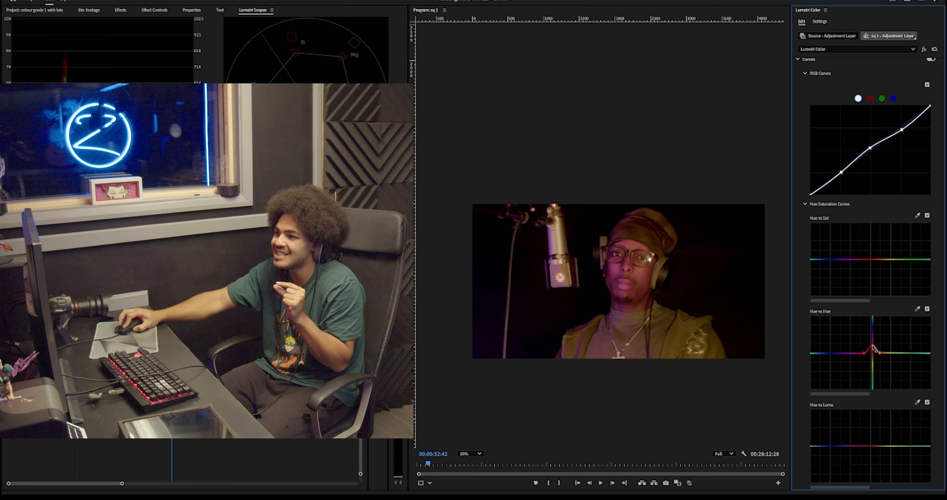
left_click_drag(873, 353, 872, 351)
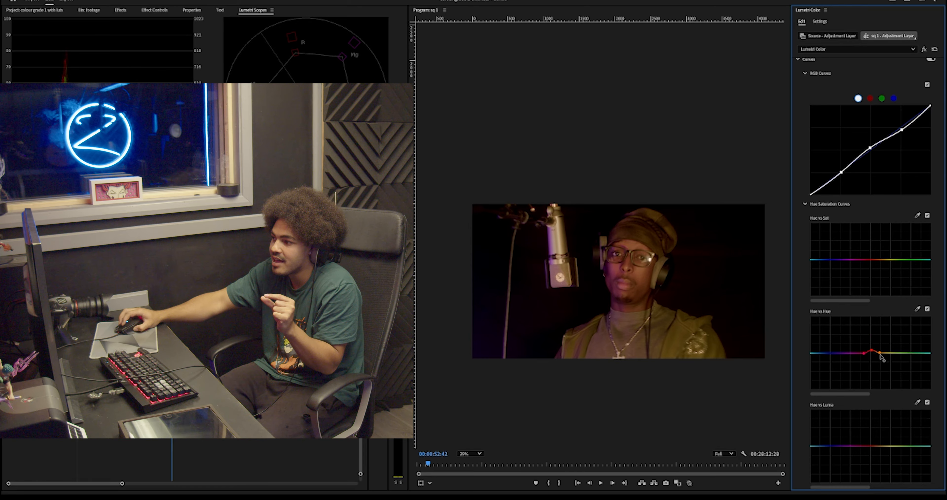
left_click_drag(879, 352, 881, 354)
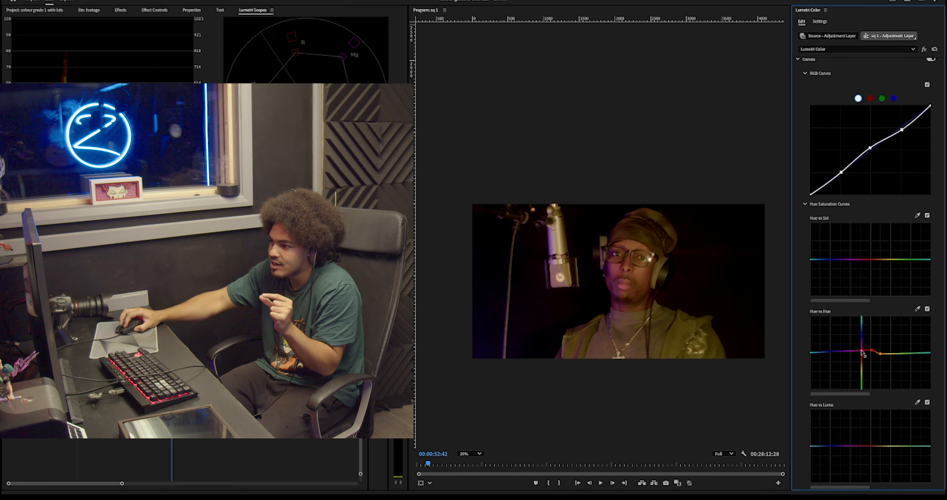
left_click_drag(863, 351, 863, 353)
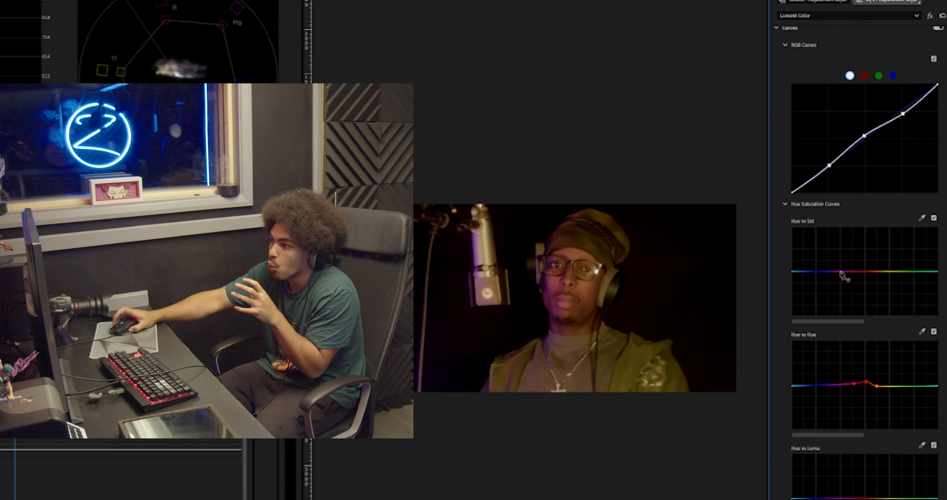
- Add magenta, red, yellow and green control points to the Hue vs Sat curve
left_click(841, 268)
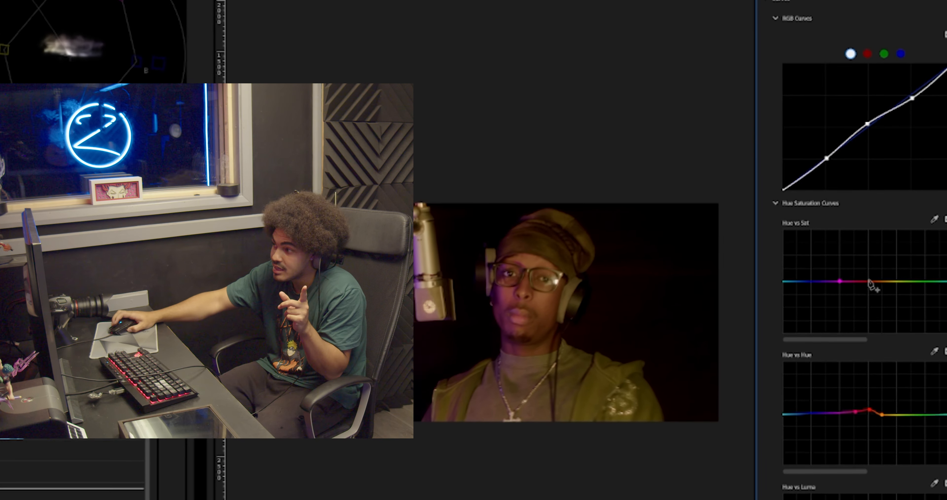
left_click(870, 285)
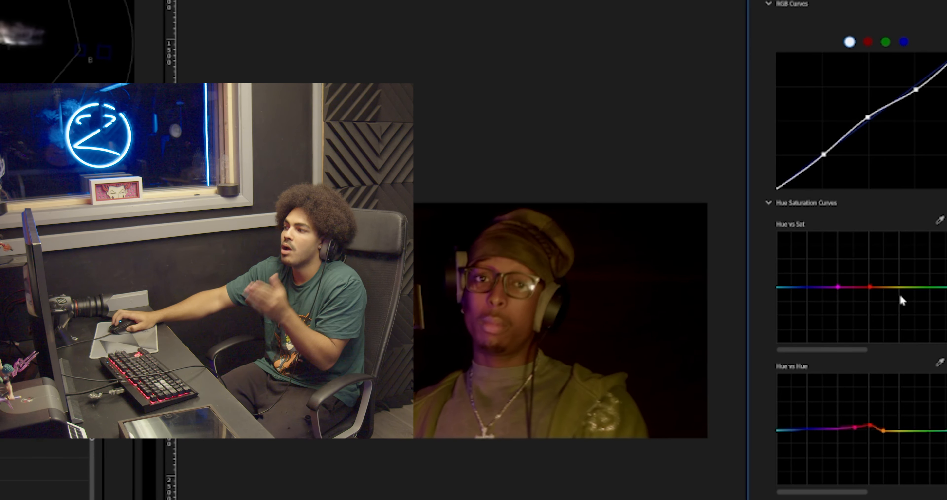
left_click(899, 286)
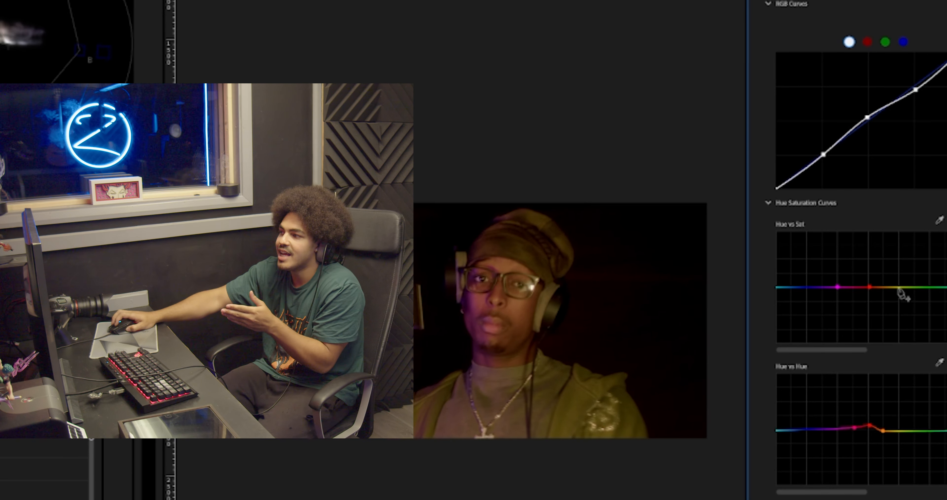
left_click(929, 284)
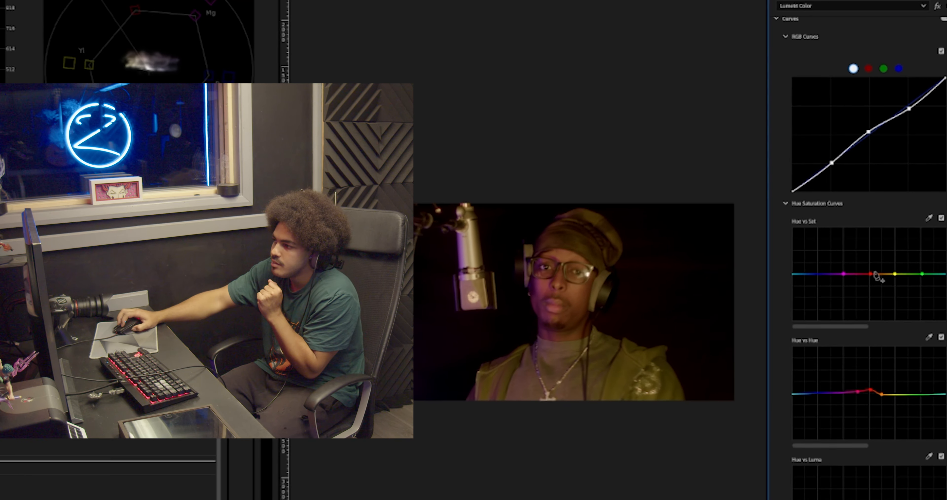
- On the Hue vs Sat curve, raise the red and green points slightly and lower the yellow and magenta points
left_click_drag(871, 267, 872, 264)
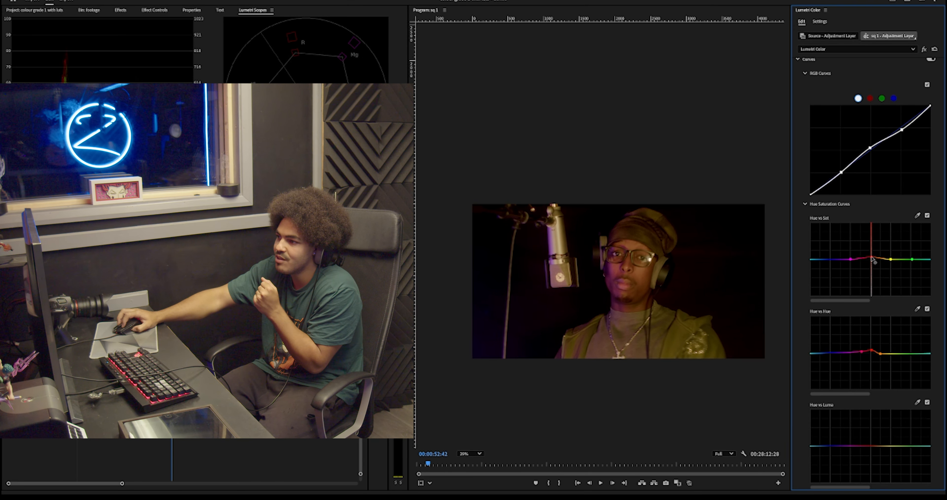
left_click_drag(892, 260, 891, 260)
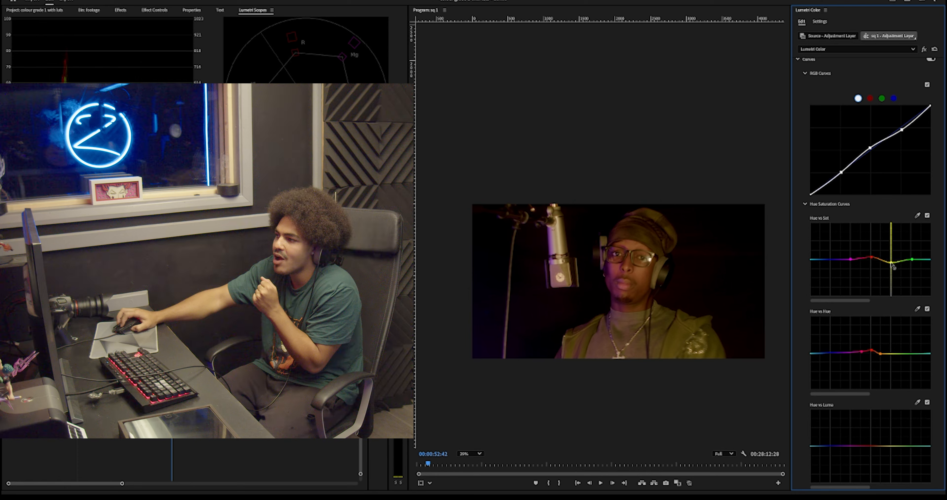
left_click_drag(913, 262, 911, 259)
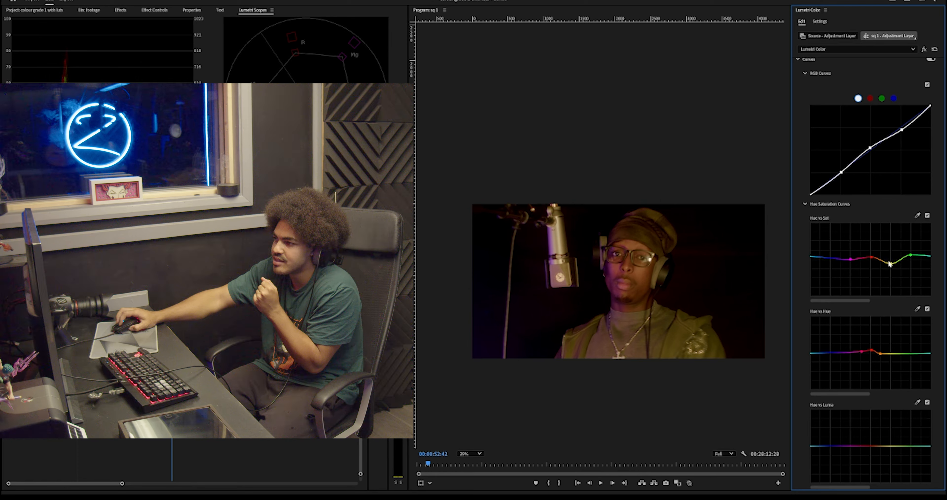
left_click_drag(851, 259, 852, 262)
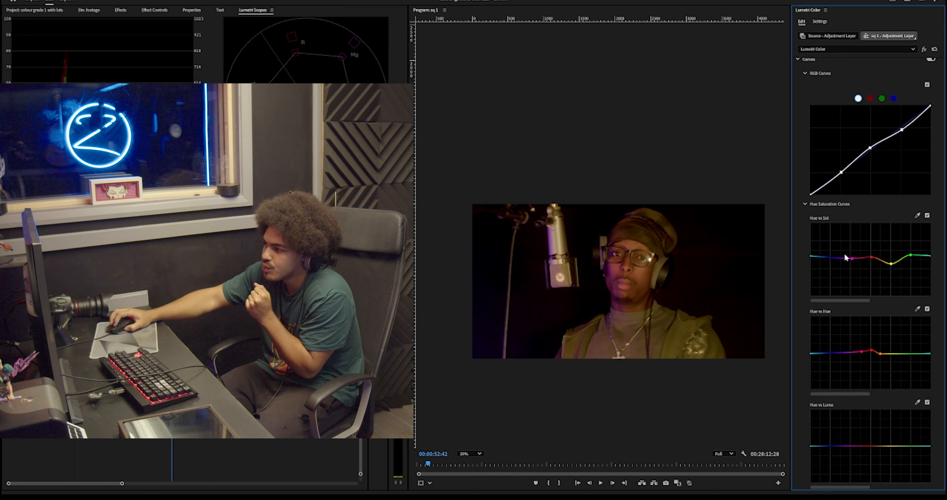
left_click_drag(852, 259, 853, 263)
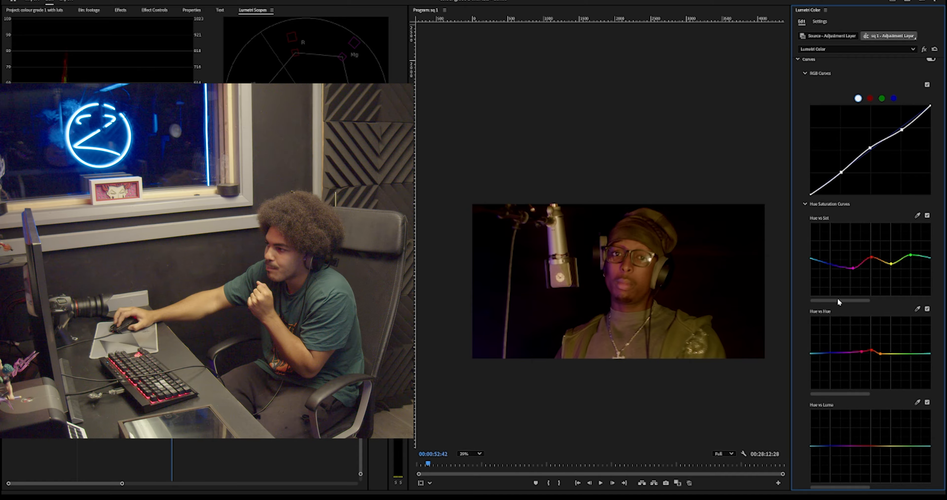
left_click_drag(837, 299, 753, 300)
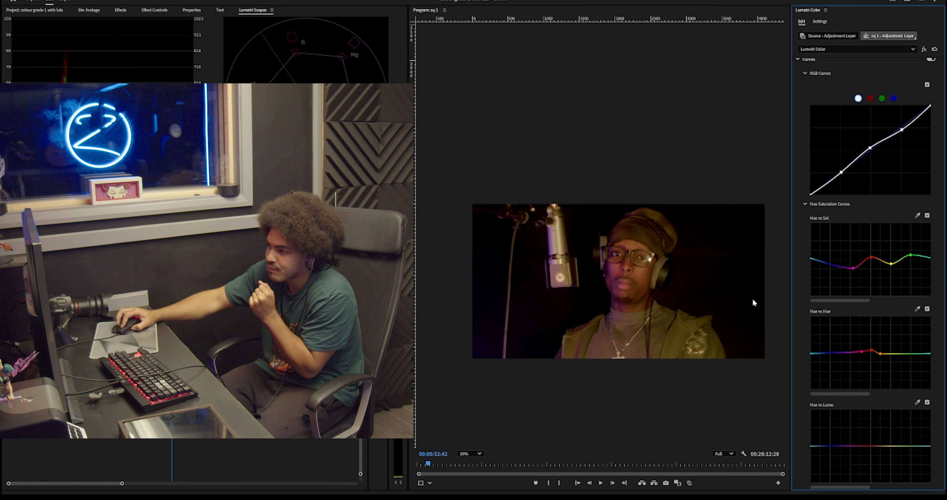
scroll(876, 299, "down", 3)
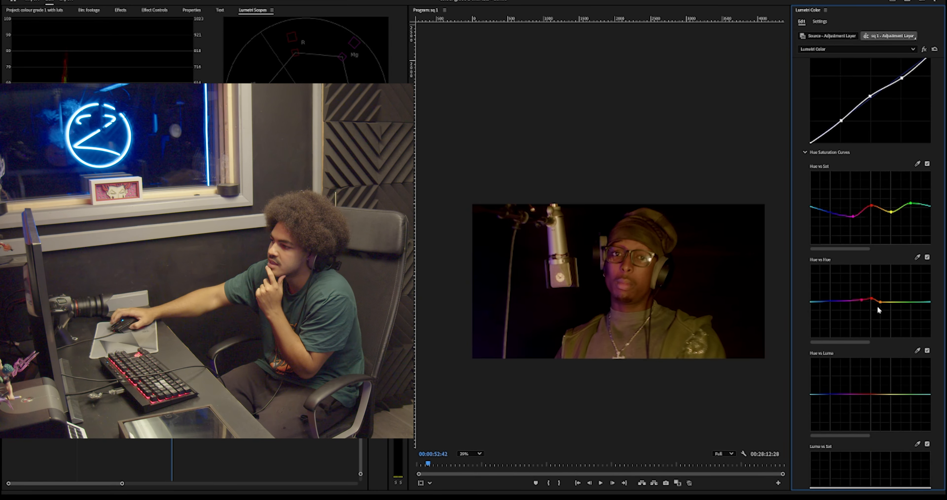
- On the Hue vs Luma curve, add magenta, red, yellow and green points, raise the red one slightly and lower the green one
scroll(876, 305, "down", 10)
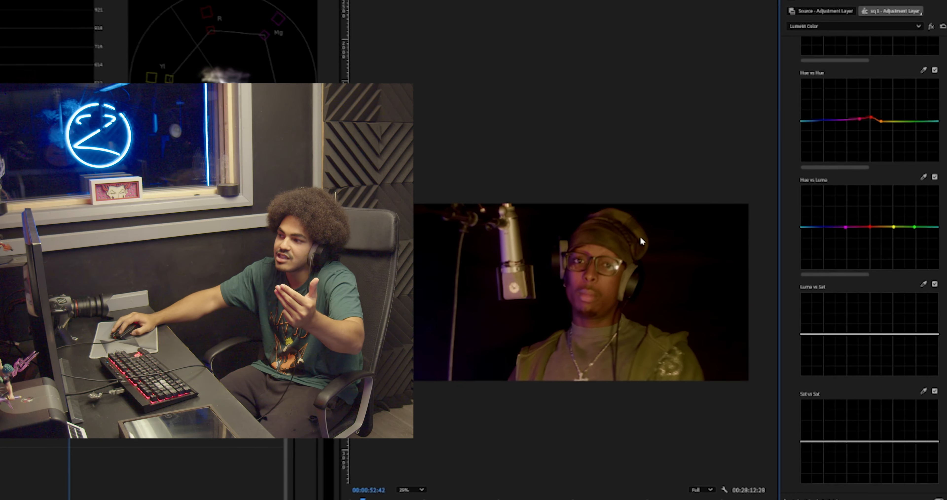
left_click(871, 224)
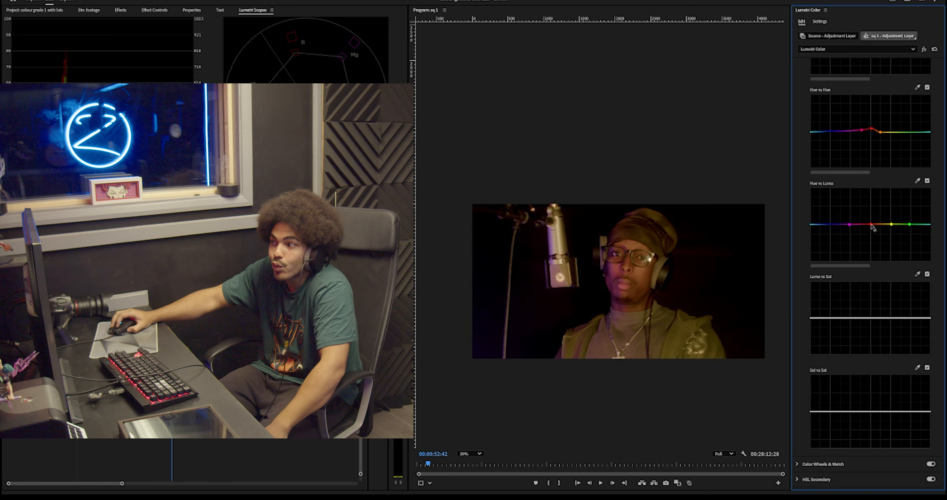
left_click_drag(871, 225, 872, 225)
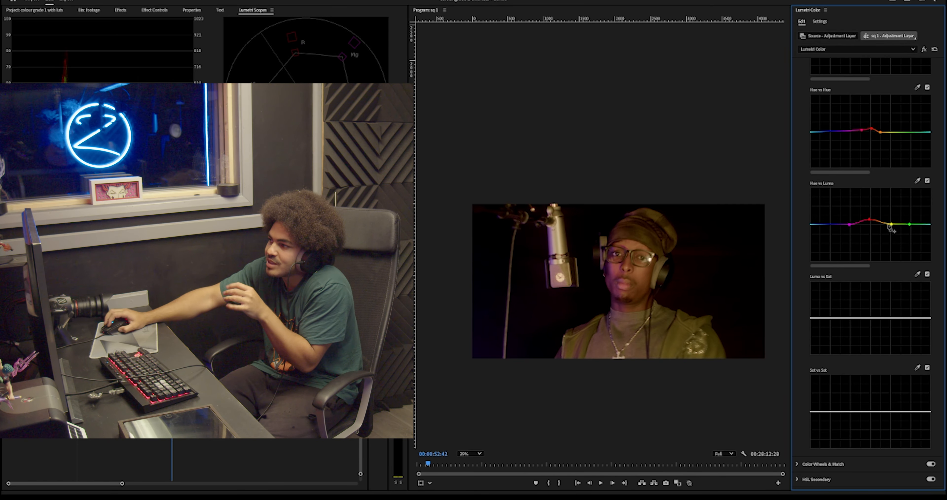
left_click_drag(910, 224, 911, 237)
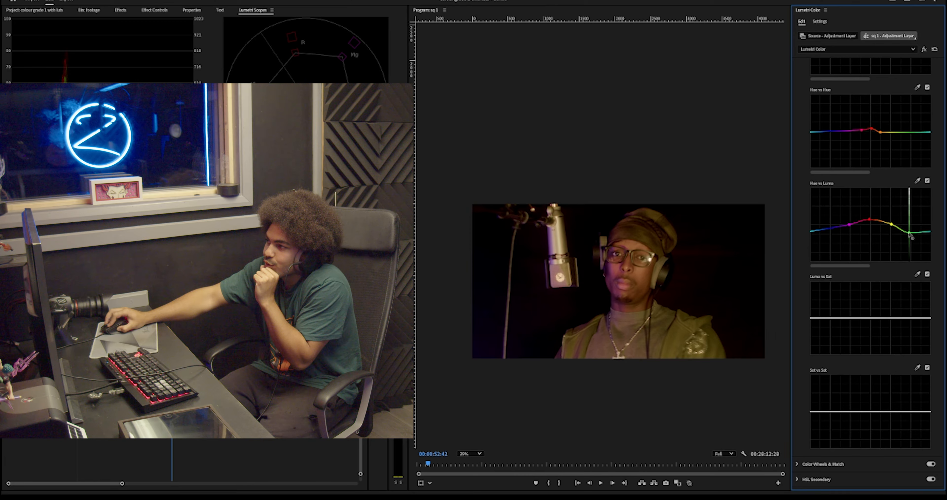
- On the Hue vs Luma curve, raise the yellow point level with the red one and lower the magenta point slightly
scroll(908, 195, "up", 5)
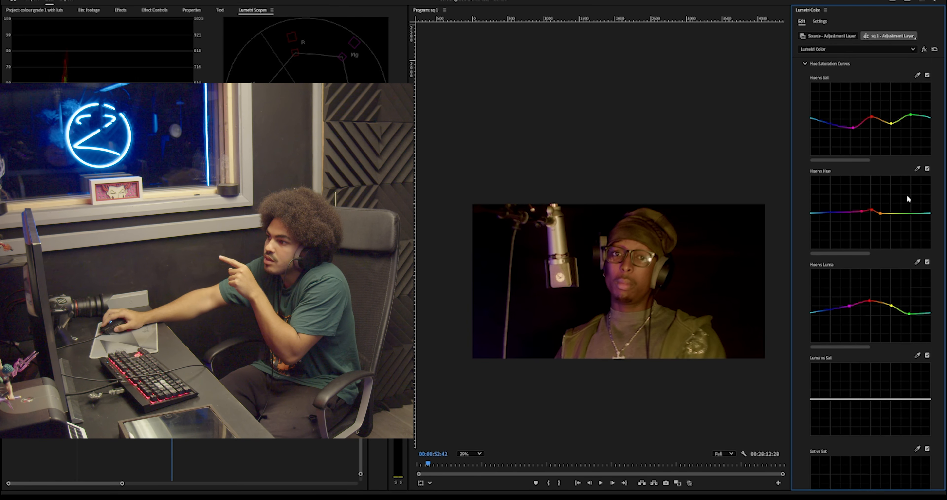
scroll(906, 179, "down", 2)
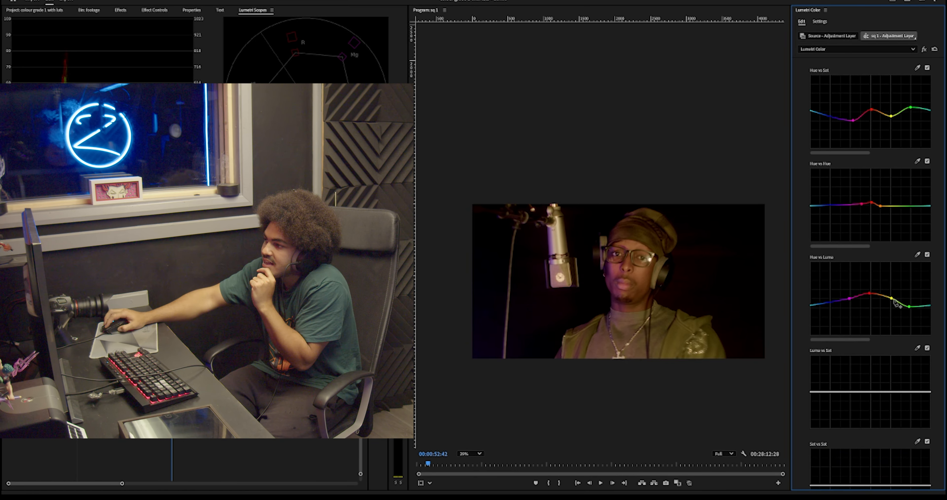
left_click_drag(893, 301, 896, 297)
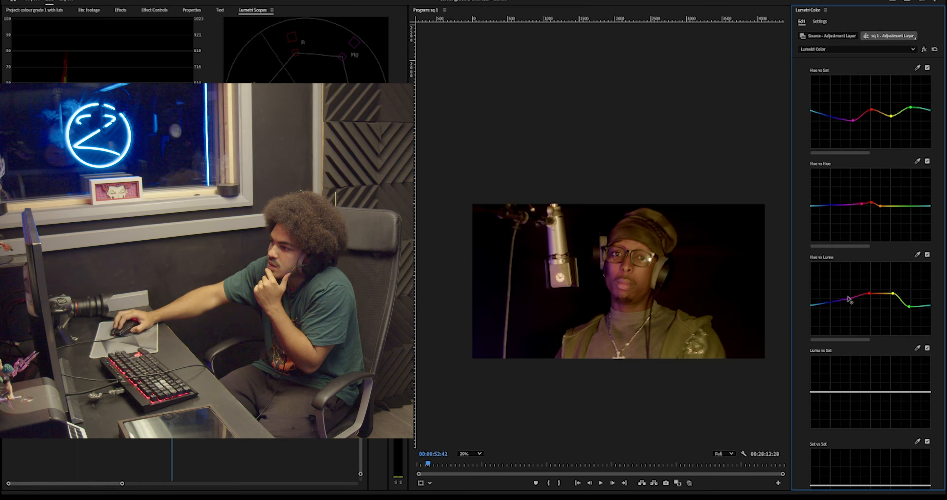
left_click_drag(849, 300, 851, 298)
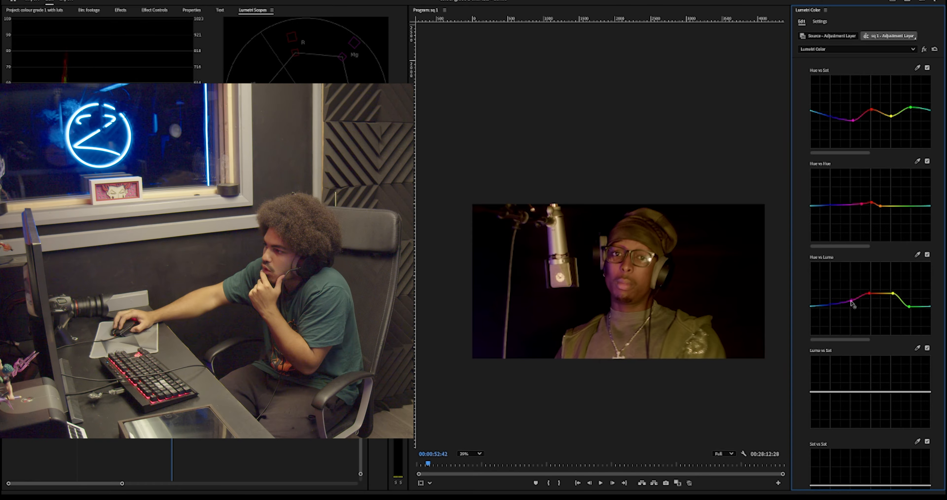
- Set the Saturation in Basic Correction to 85
scroll(848, 324, "down", 3)
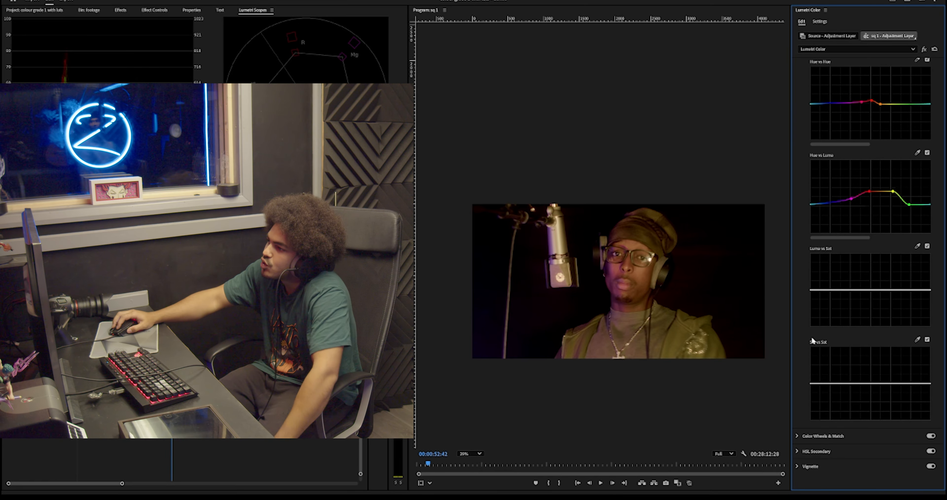
scroll(880, 329, "up", 1)
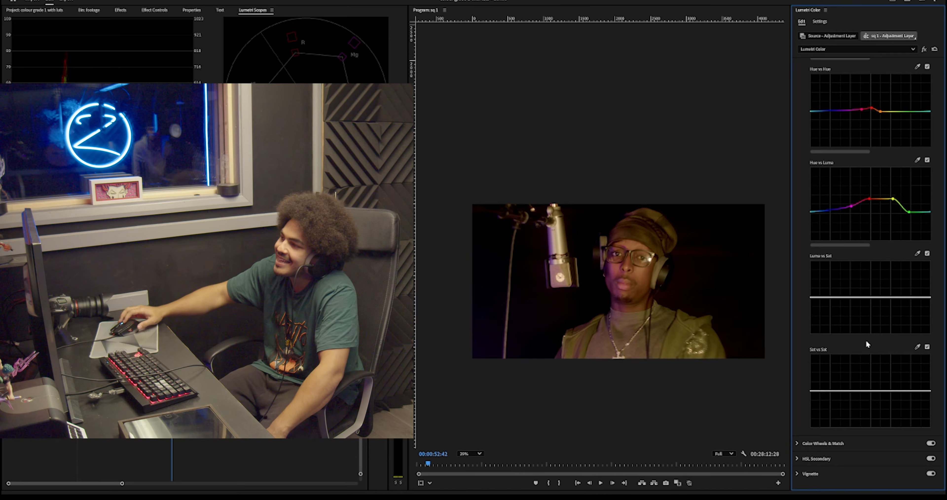
scroll(860, 342, "up", 8)
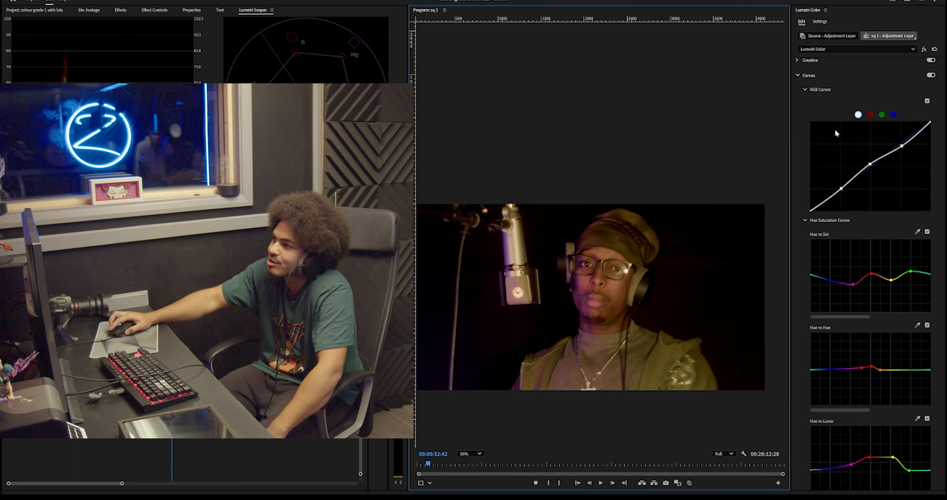
scroll(836, 133, "up", 1)
left_click(806, 86)
left_click(818, 67)
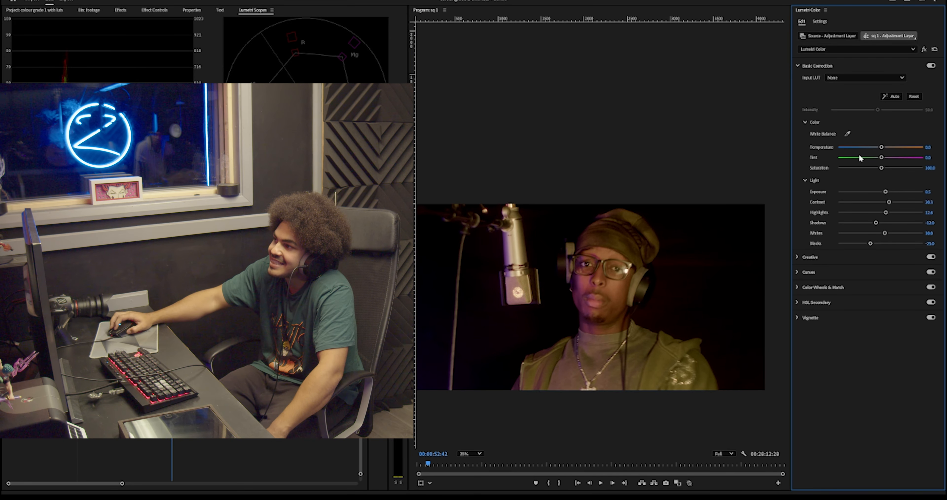
scroll(685, 282, "down", 3)
scroll(681, 273, "up", 2)
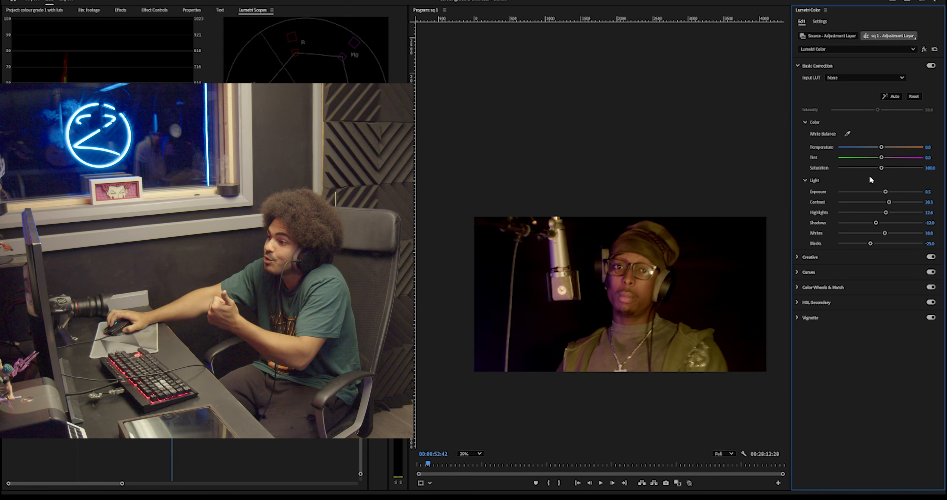
left_click_drag(881, 169, 880, 169)
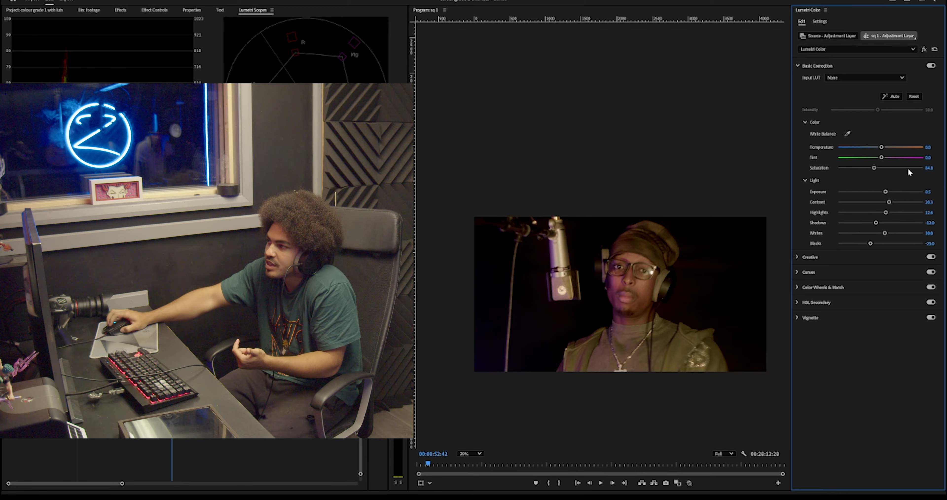
left_click(930, 169)
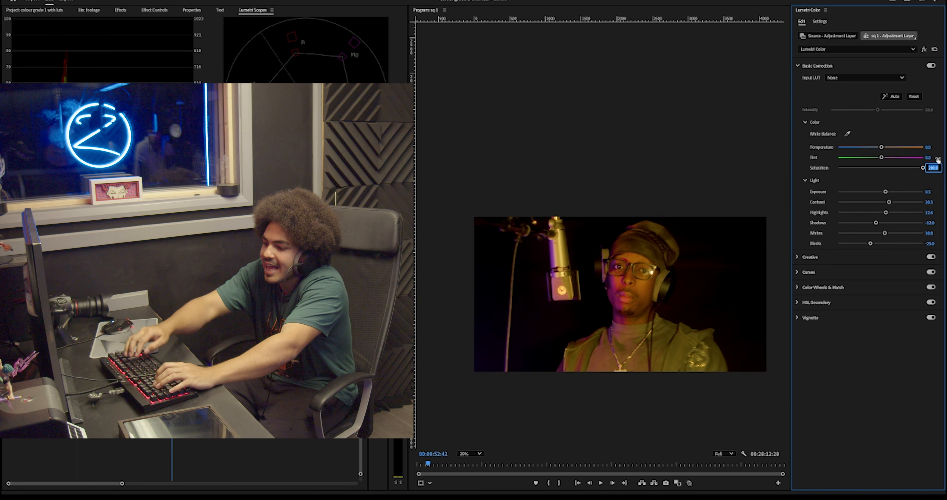
type("0.")
type("5")
key("Return")
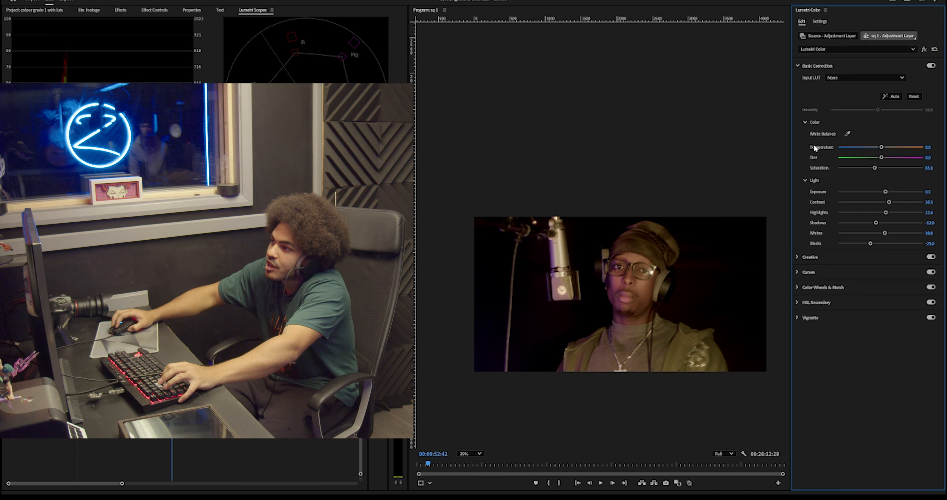
- Raise the low-saturation end of the Sat vs Sat curve slightly above its neutral line
left_click(810, 65)
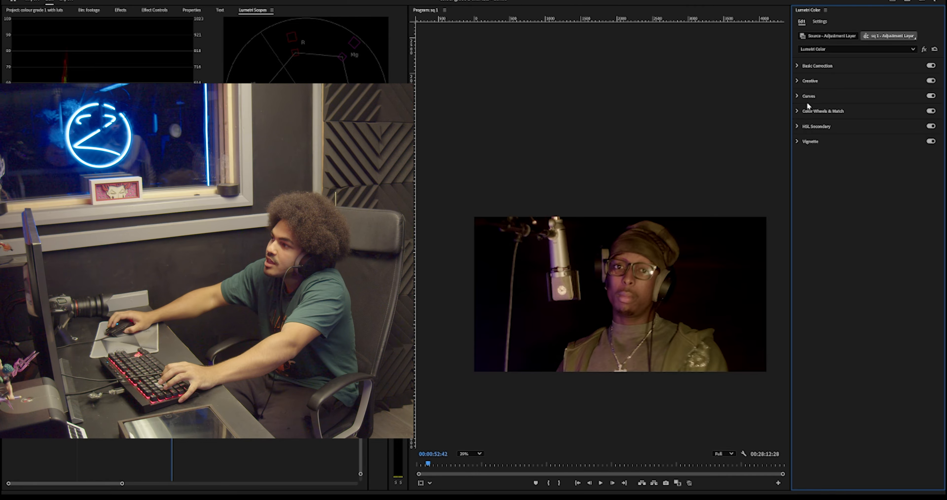
left_click(809, 95)
scroll(817, 239, "down", 8)
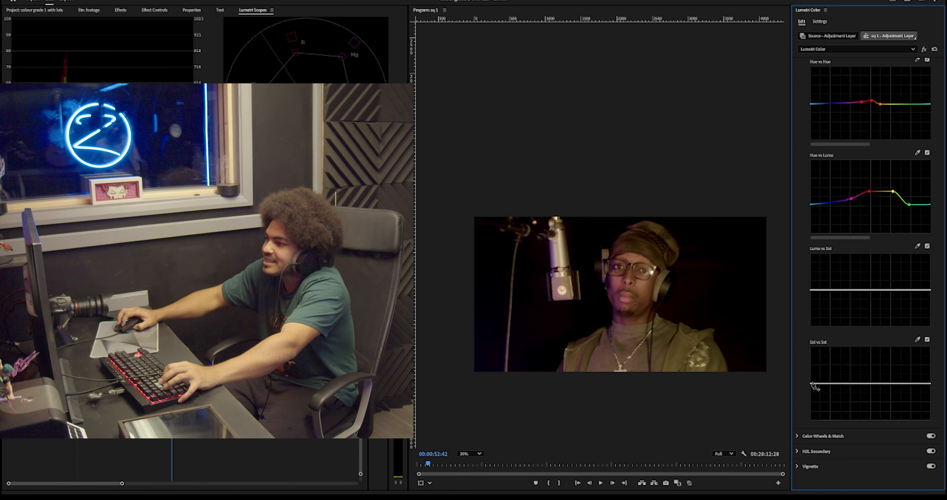
left_click_drag(812, 385, 812, 378)
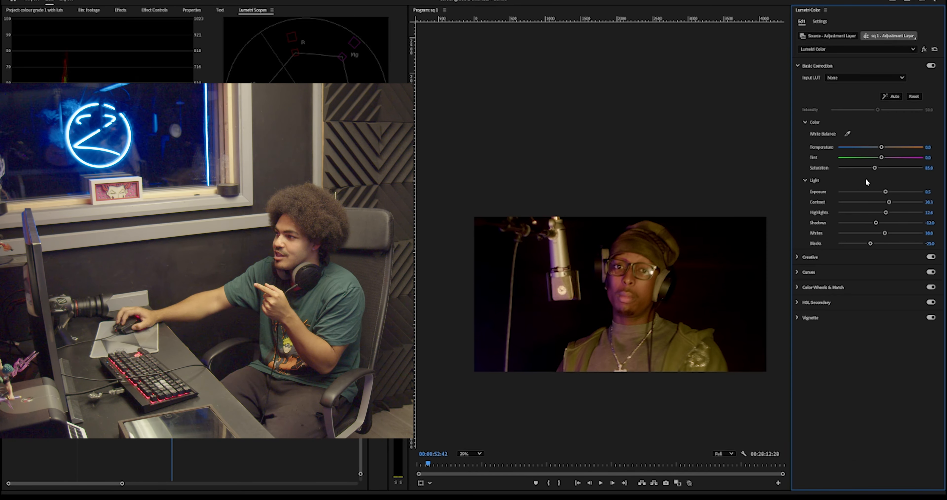
- Shape the Sat vs Sat curve with three points, keeping the low-saturation one raised and lowering the middle and high-saturation ones
left_click(817, 66)
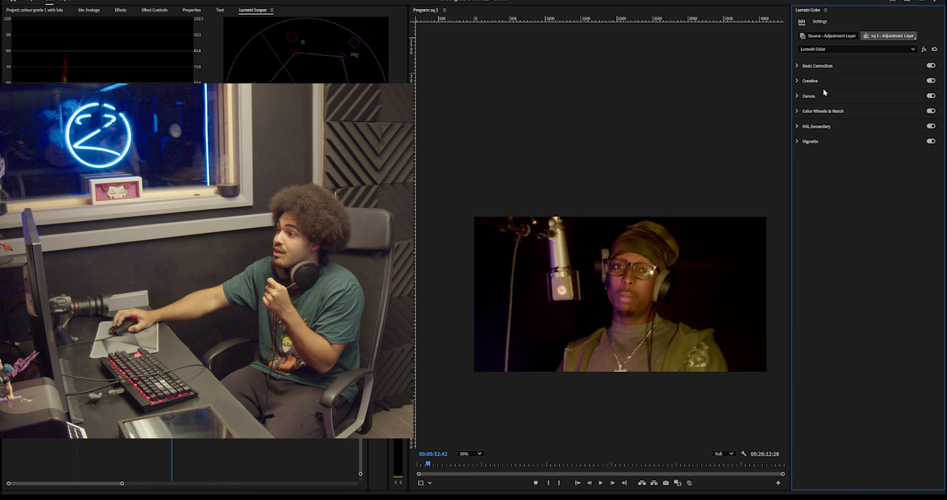
left_click(817, 96)
scroll(837, 226, "down", 10)
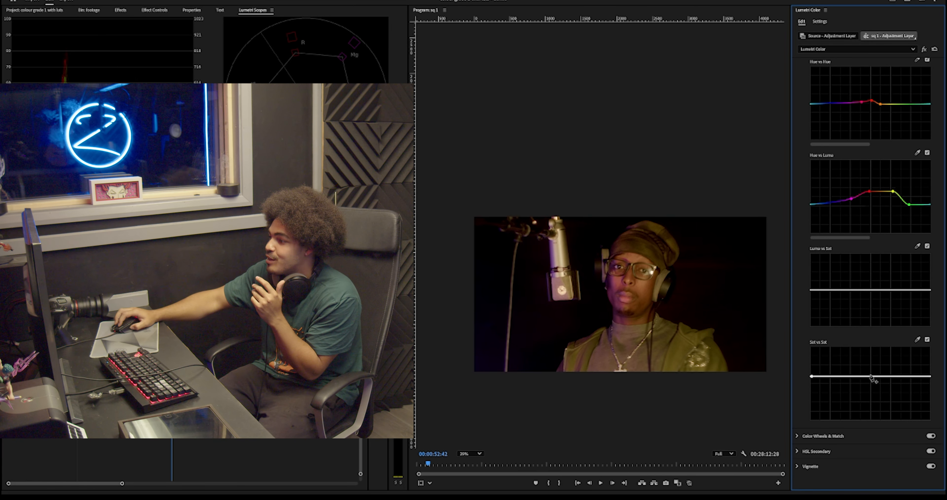
left_click_drag(812, 376, 830, 377)
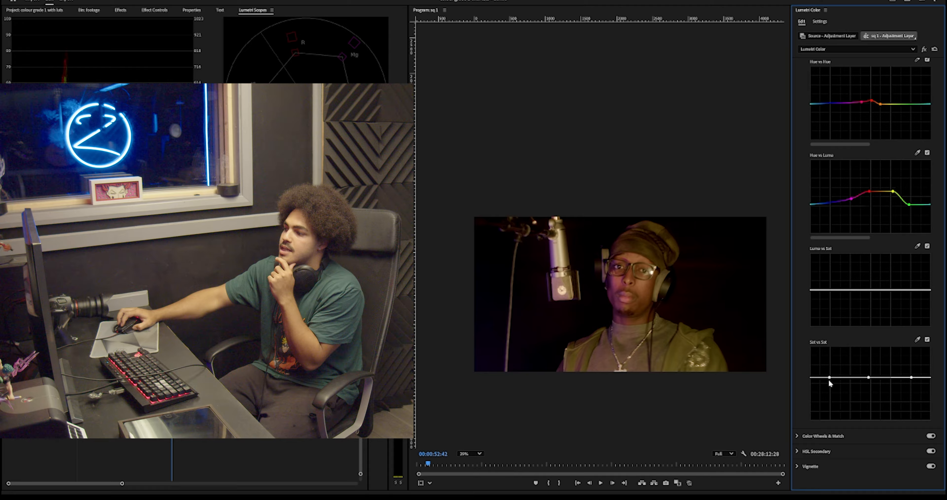
left_click_drag(829, 377, 911, 385)
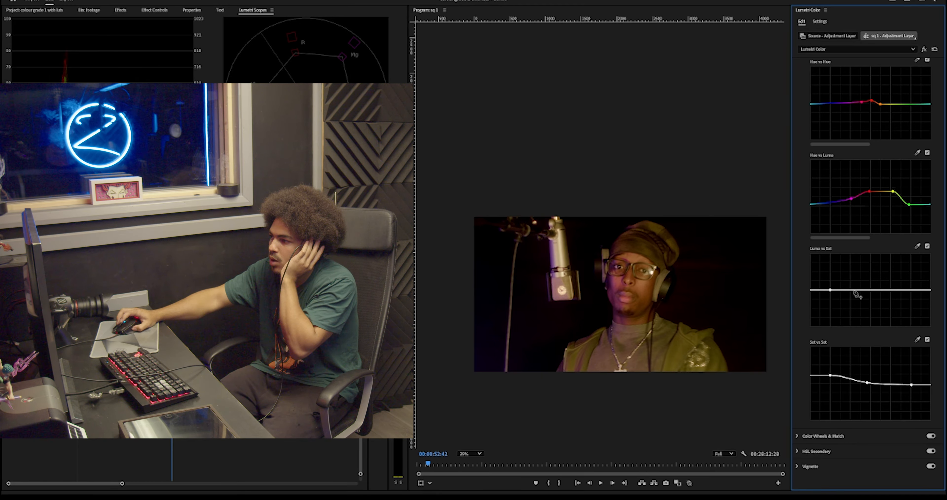
- Shape the Luma vs Sat curve with three points, raising the shadows slightly, lowering the midtones slightly and the highlights further
left_click(867, 289)
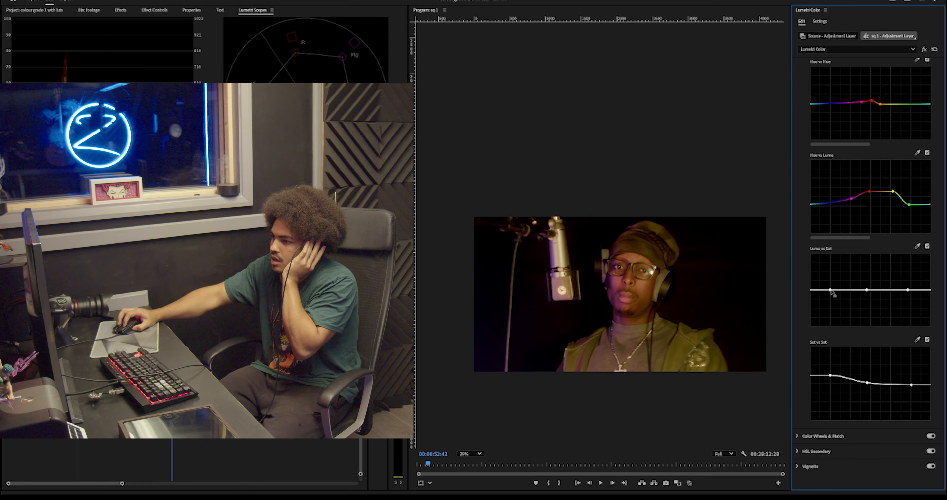
mouse_move(831, 290)
left_mouse_down()
mouse_move(831, 269)
mouse_move(832, 289)
left_mouse_up()
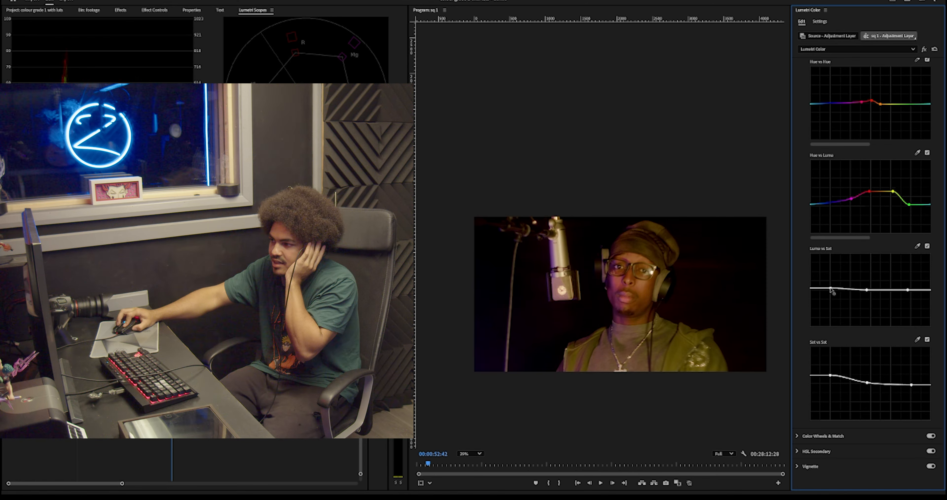
left_click_drag(867, 291, 911, 297)
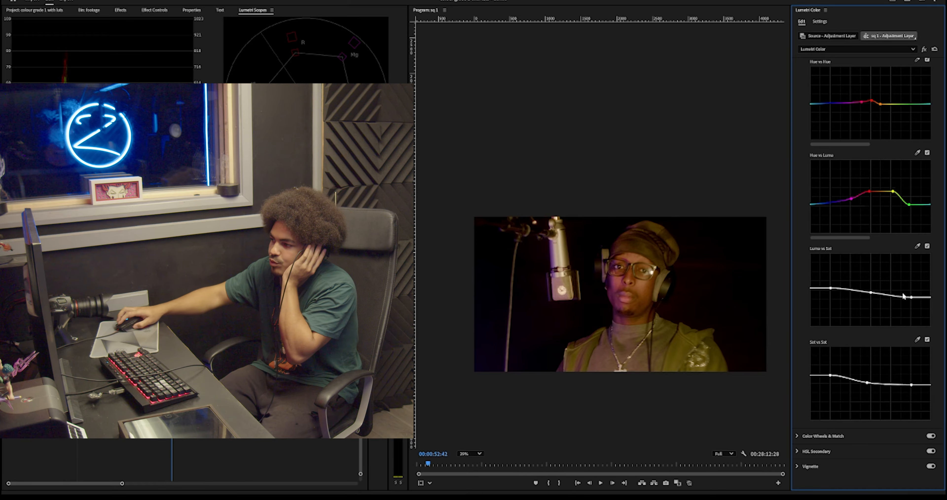
- Examine the Color Wheels & Match controls and the three-way correction wheels in HSL Secondary
left_click(823, 435)
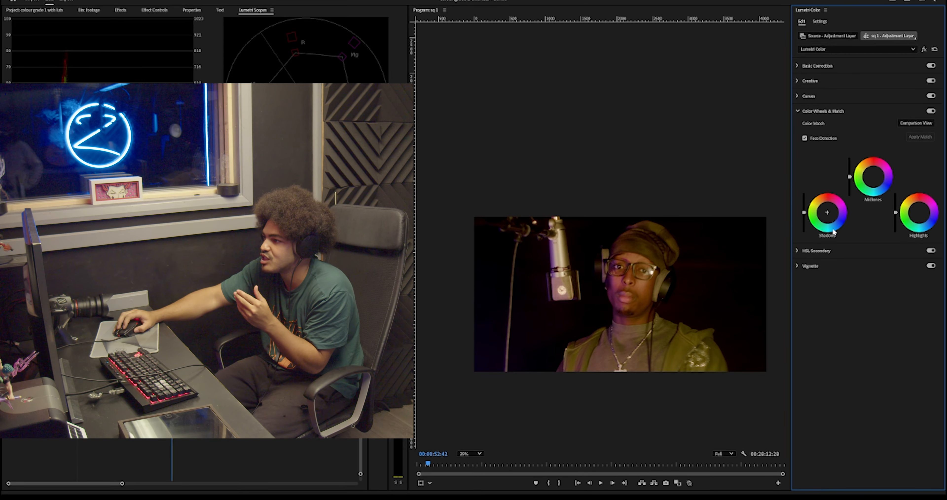
left_click(813, 251)
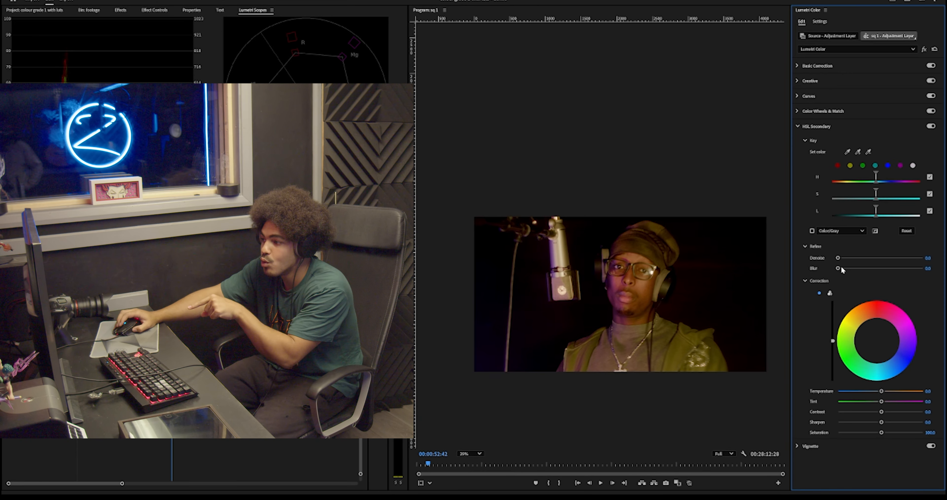
left_click(830, 294)
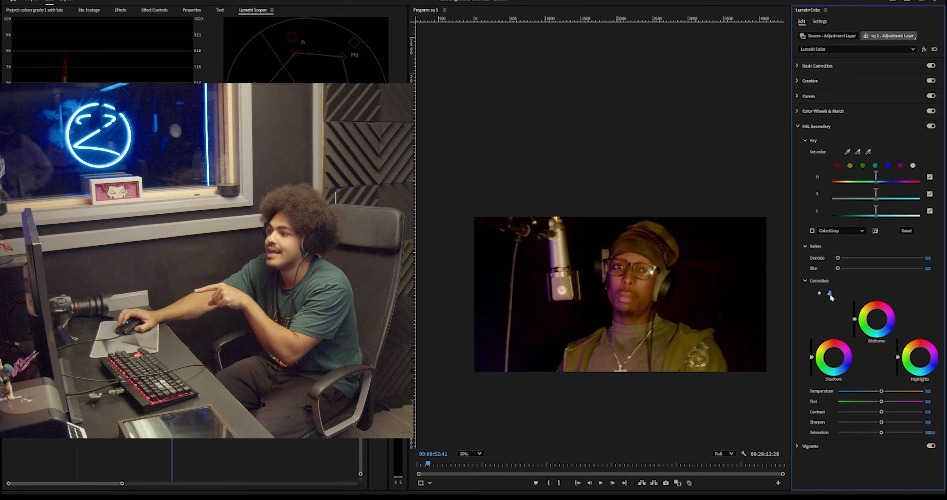
left_click(812, 126)
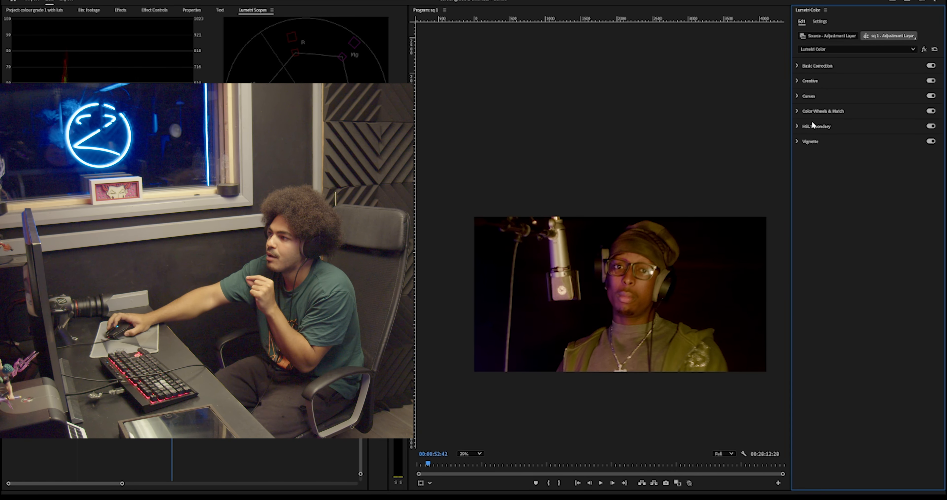
- In Color Wheels & Match, nudge all three wheels close to centre, lower the shadows level and slightly raise the midtones and highlights levels
left_click(814, 111)
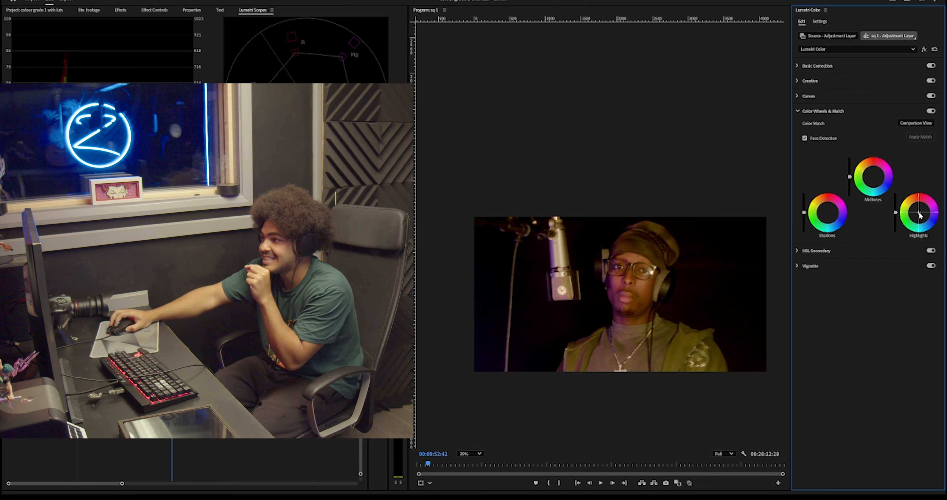
left_click_drag(919, 213, 919, 212)
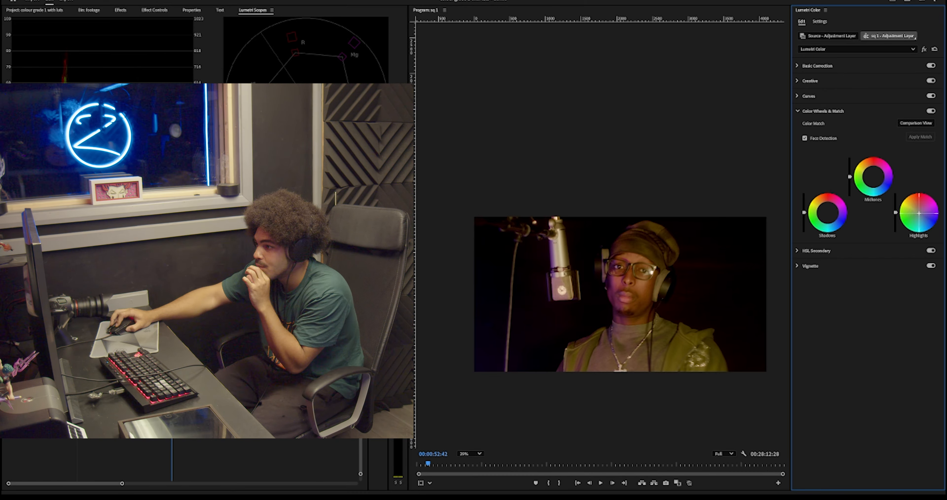
left_click(827, 212)
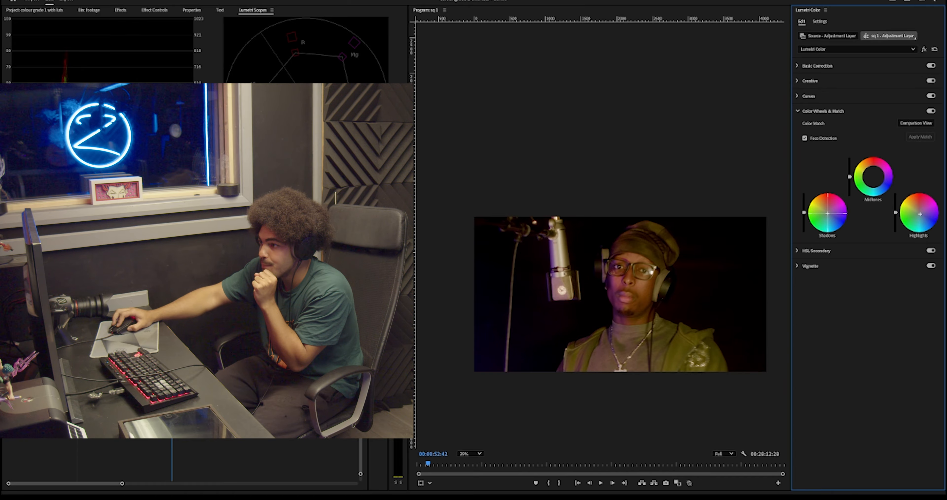
left_click(873, 177)
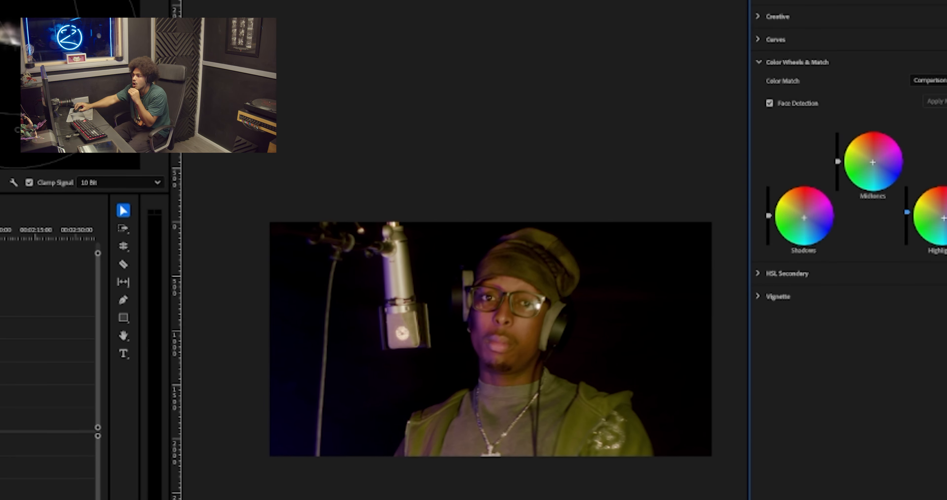
left_click_drag(836, 161, 837, 156)
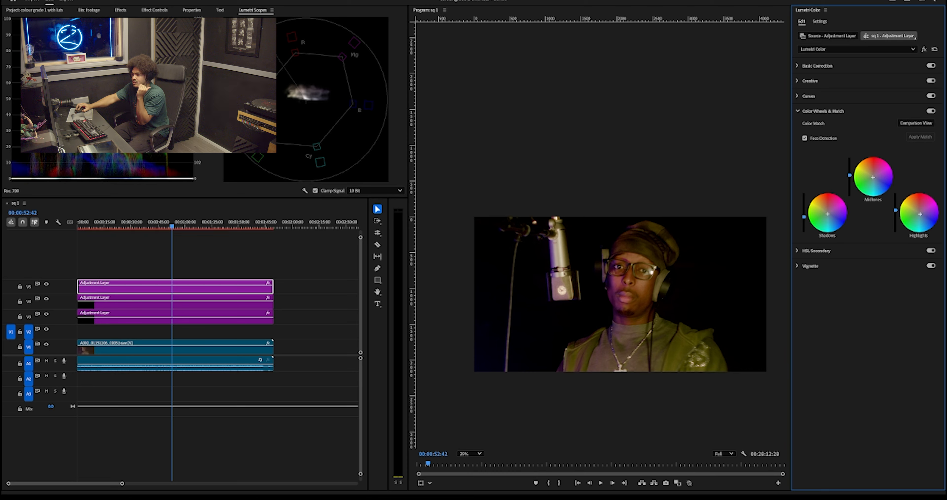
left_click_drag(804, 214, 804, 213)
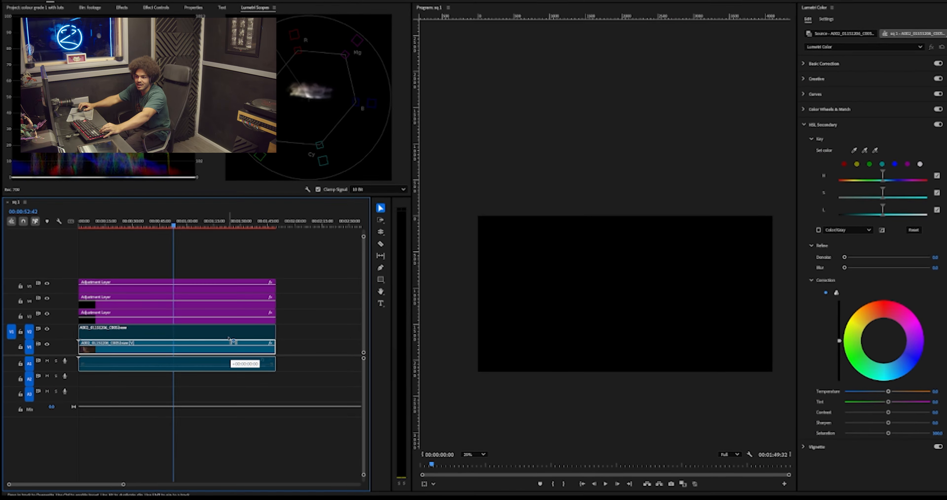
- Duplicate the A002_01151206_C005.braw clip onto track V2 and start nesting the copy
left_click_drag(232, 338, 233, 340)
right_click(284, 342)
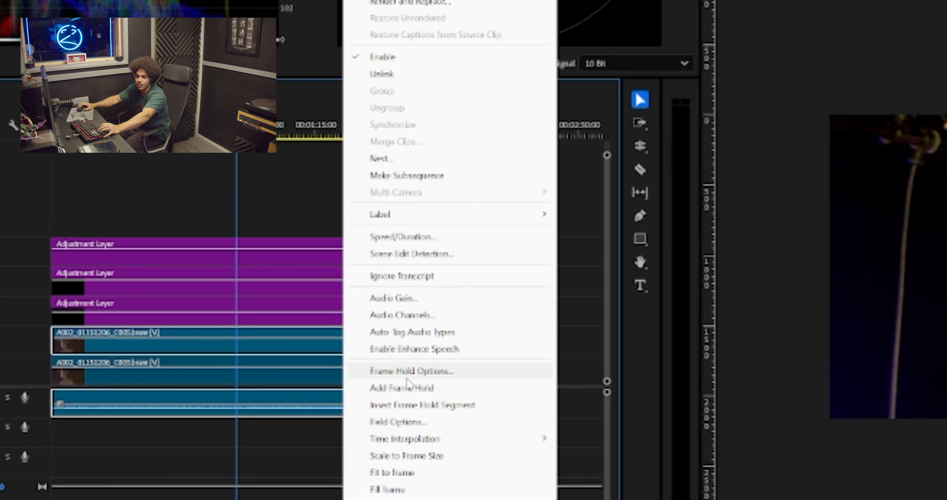
left_click(437, 152)
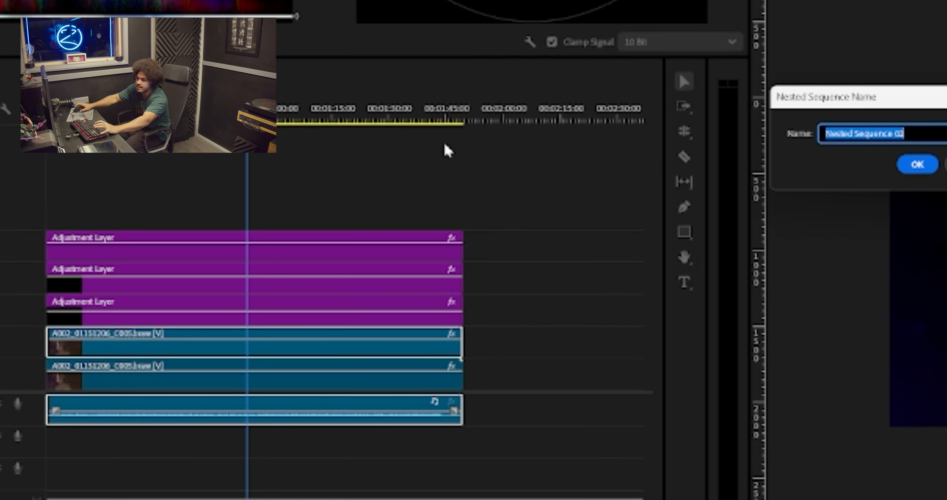